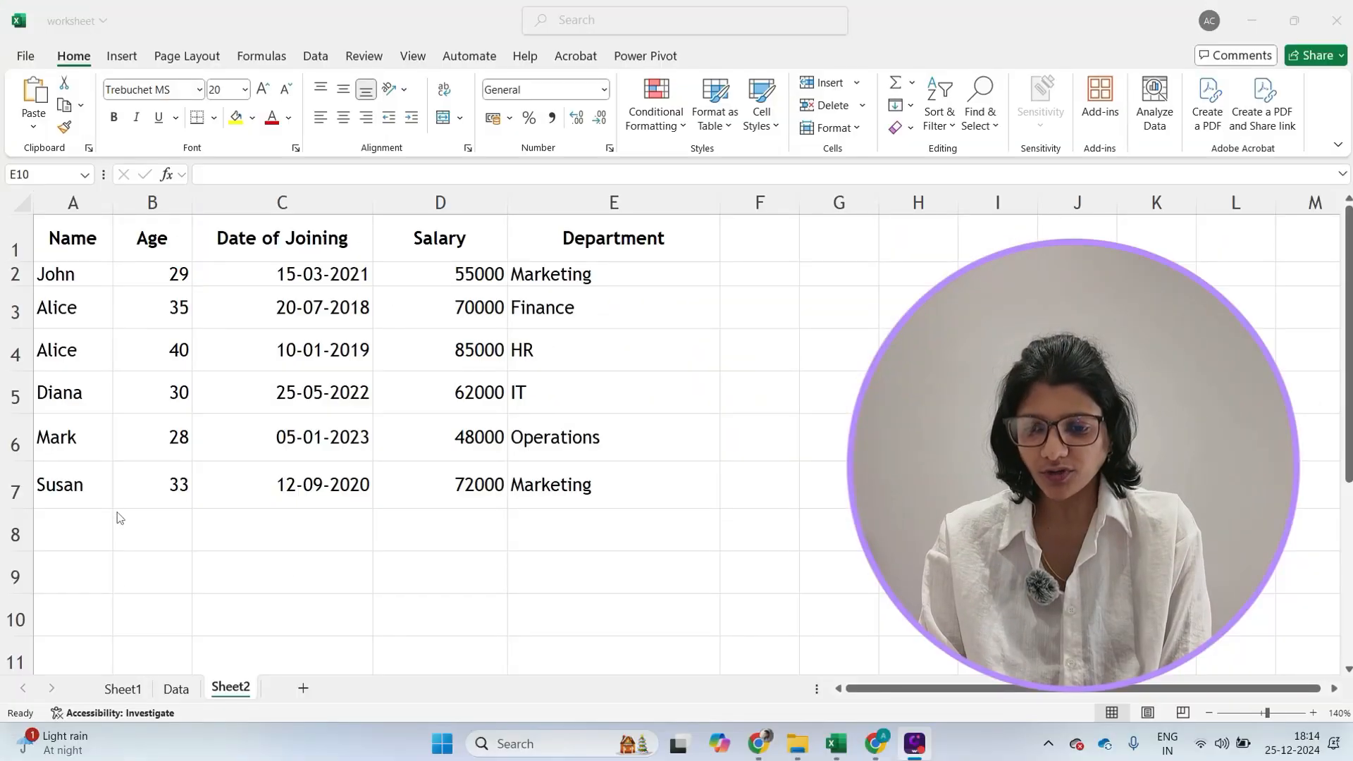
# - Sort the employee table by Name in A to Z order using the Sort dialog with headers
pyautogui.click(66, 353)
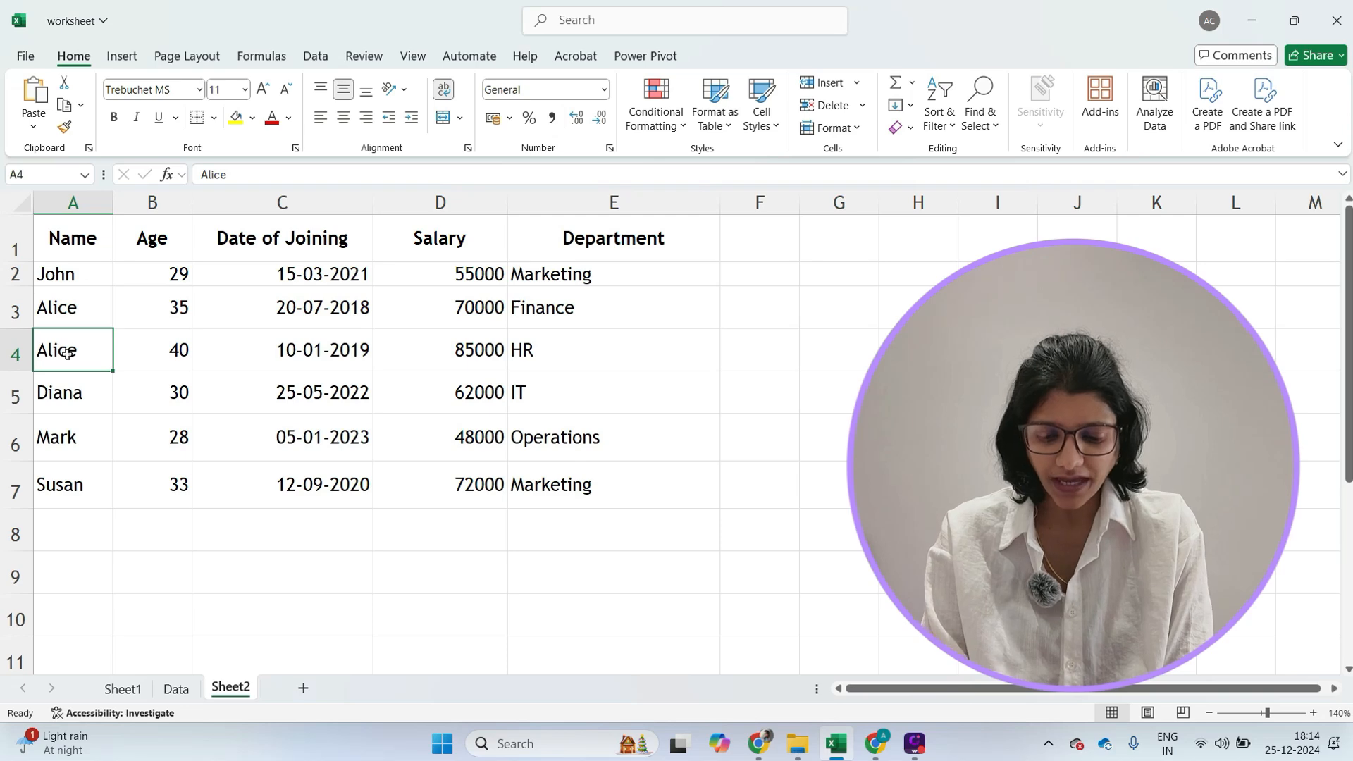
pyautogui.hotkey('alt', 'd')
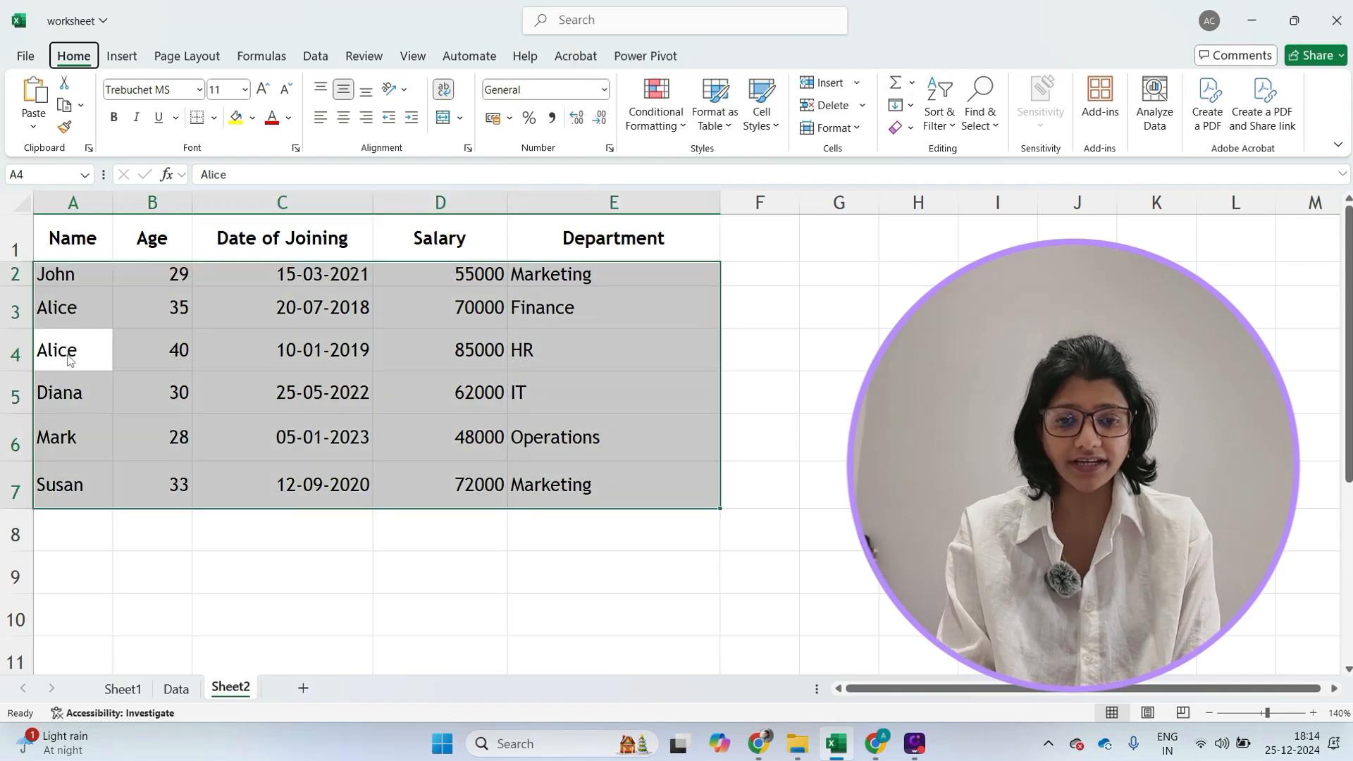
pyautogui.press('s')
pyautogui.moveTo(779, 122); pyautogui.dragTo(723, 124)
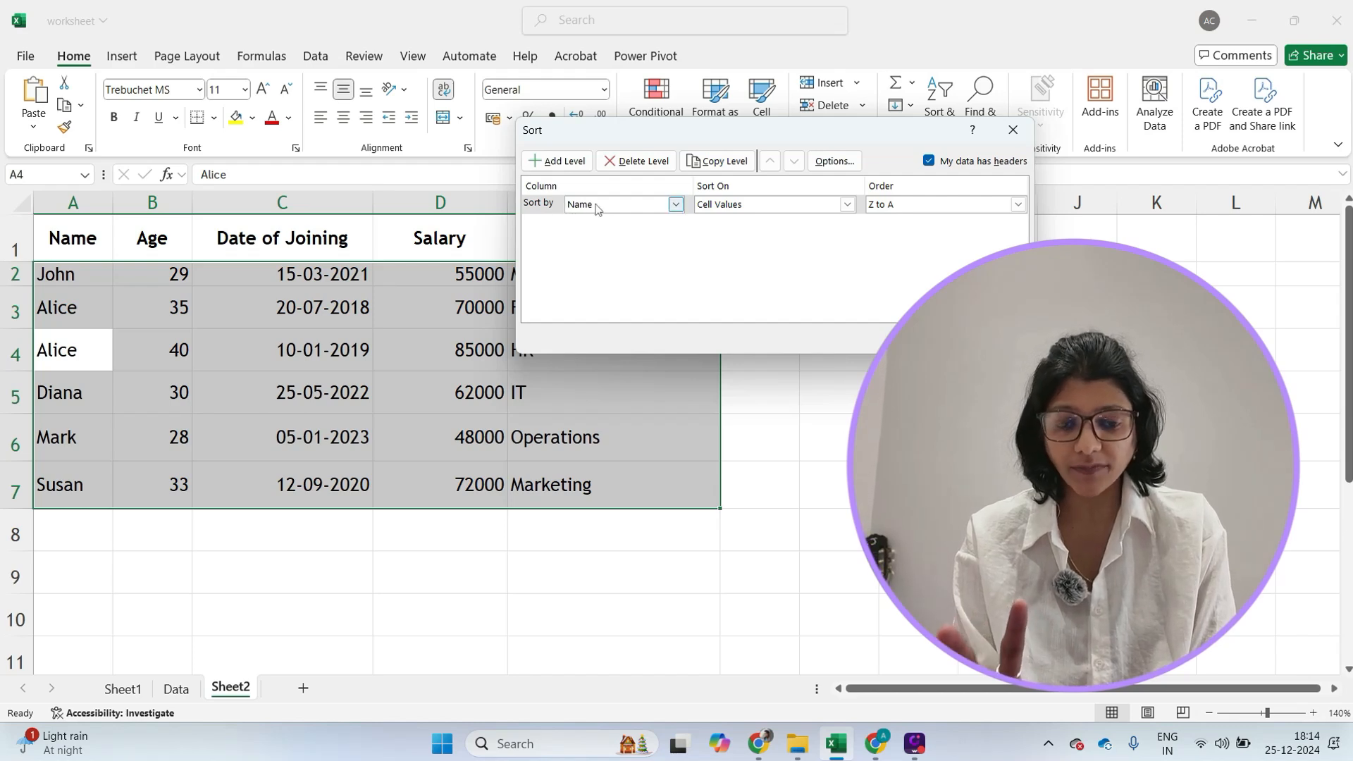
pyautogui.click(596, 205)
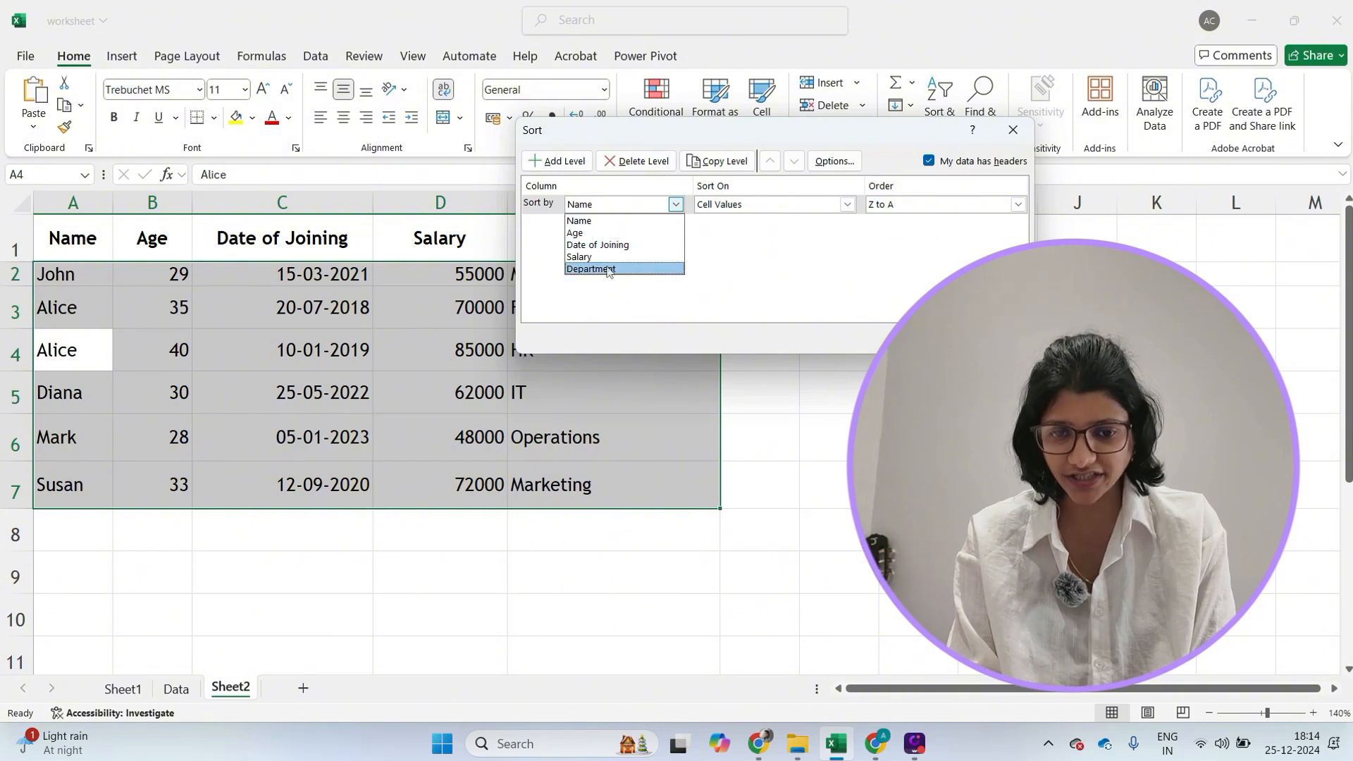
pyautogui.click(595, 221)
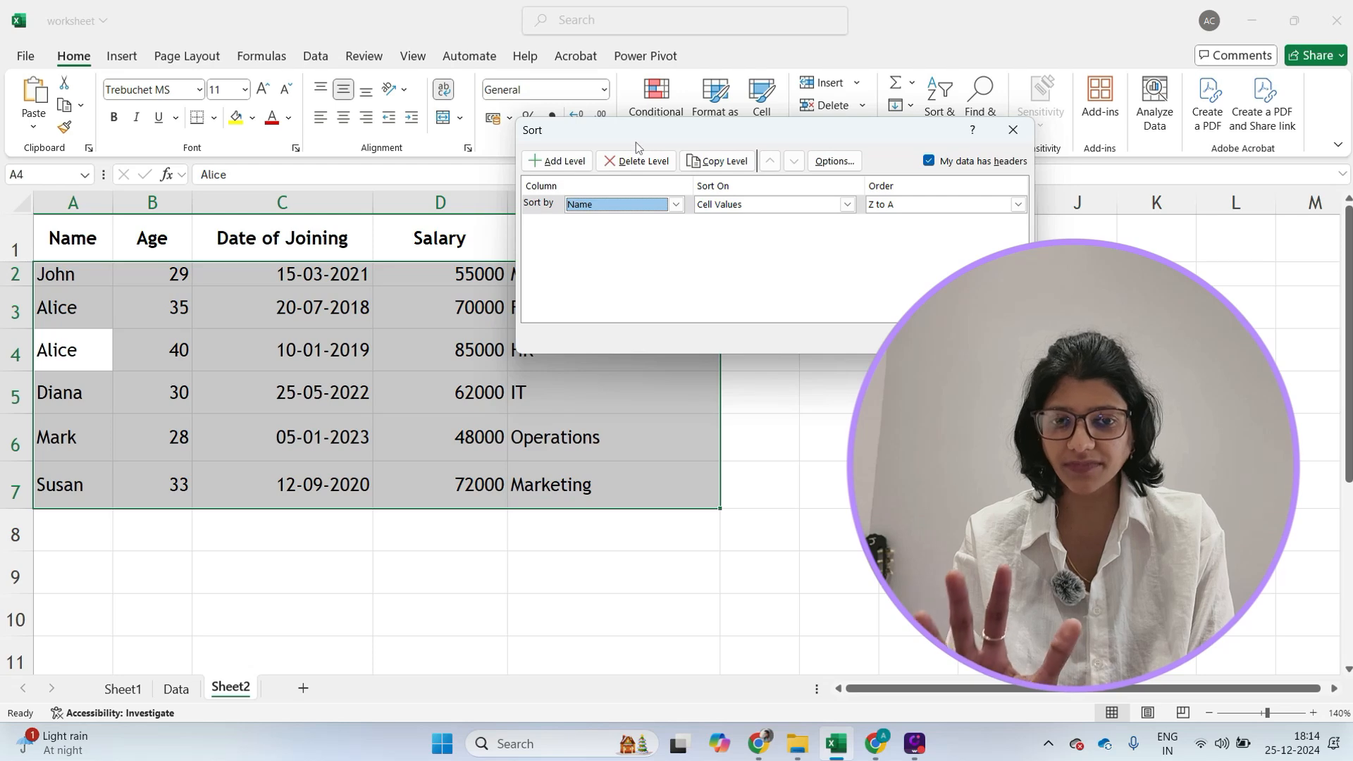
pyautogui.moveTo(639, 137); pyautogui.dragTo(668, 127)
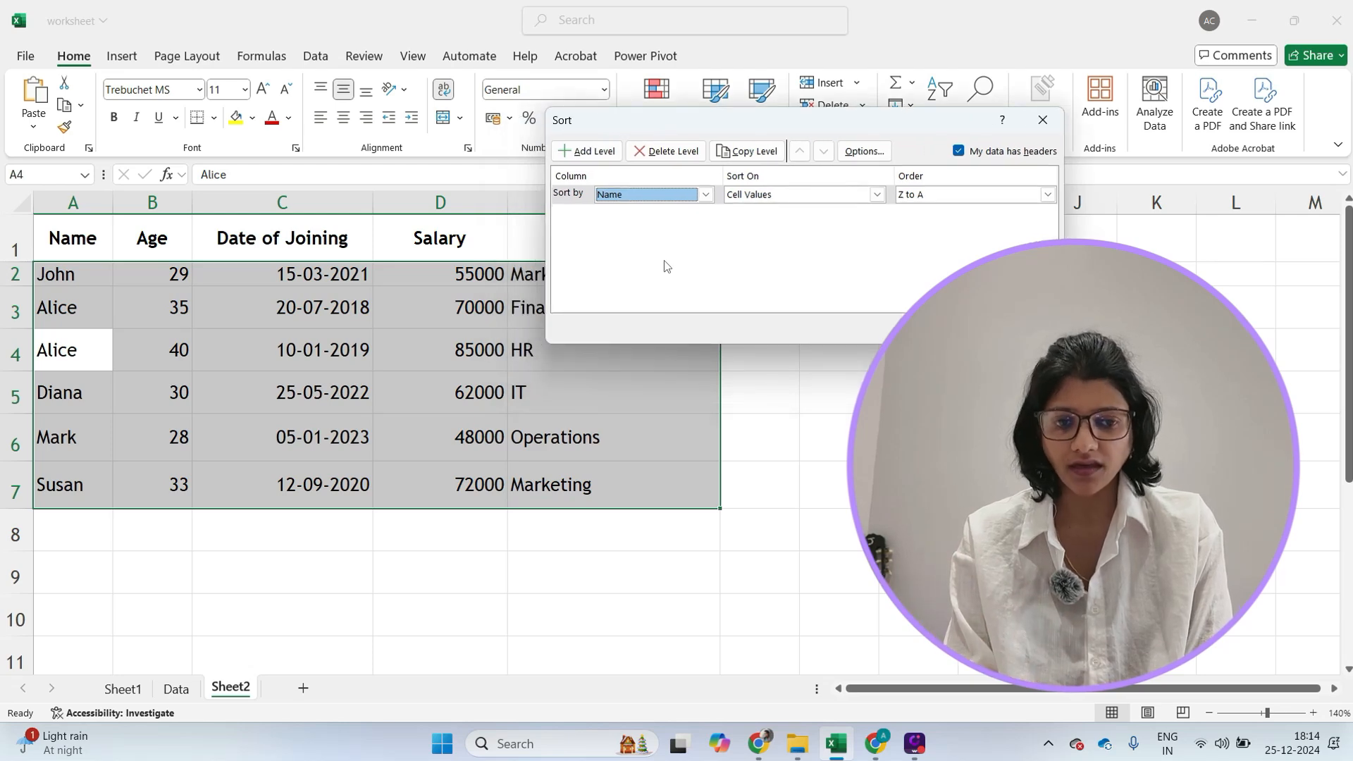
pyautogui.click(916, 194)
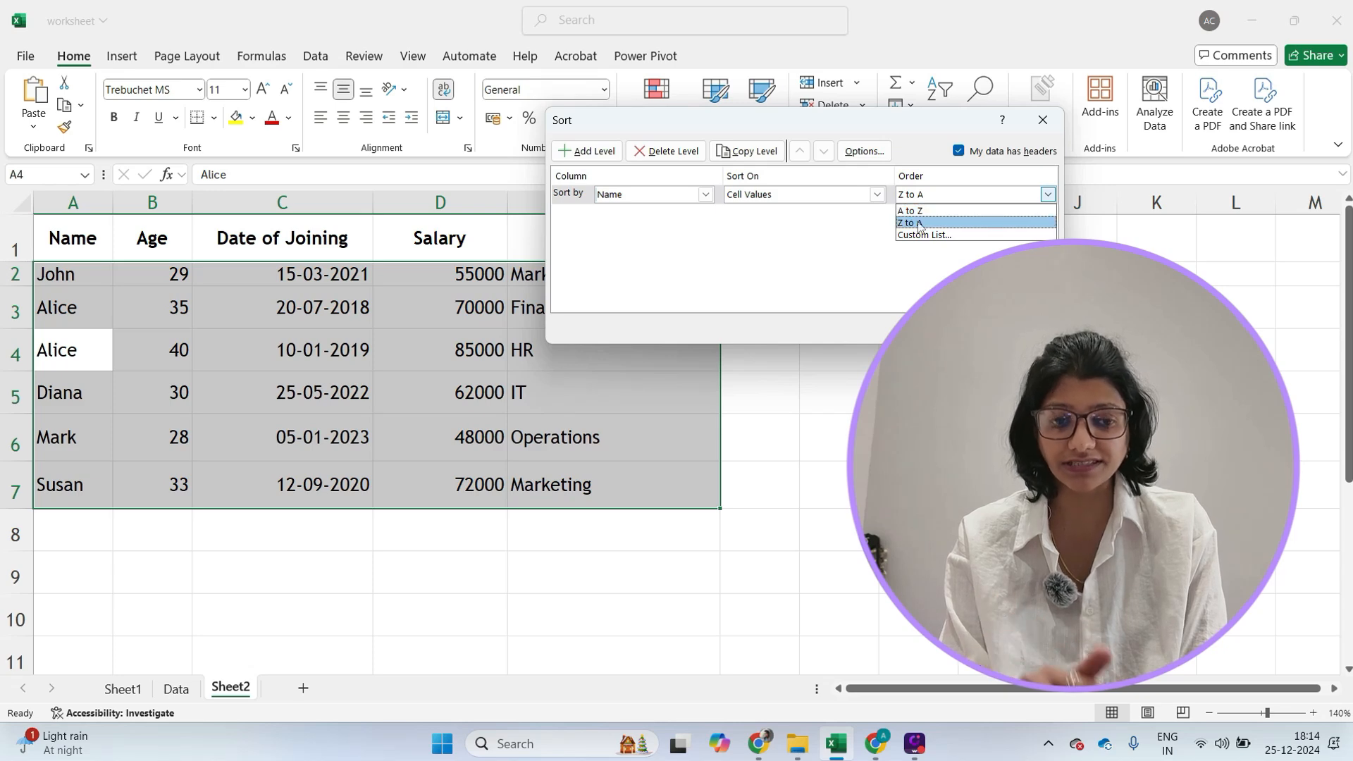
pyautogui.click(910, 210)
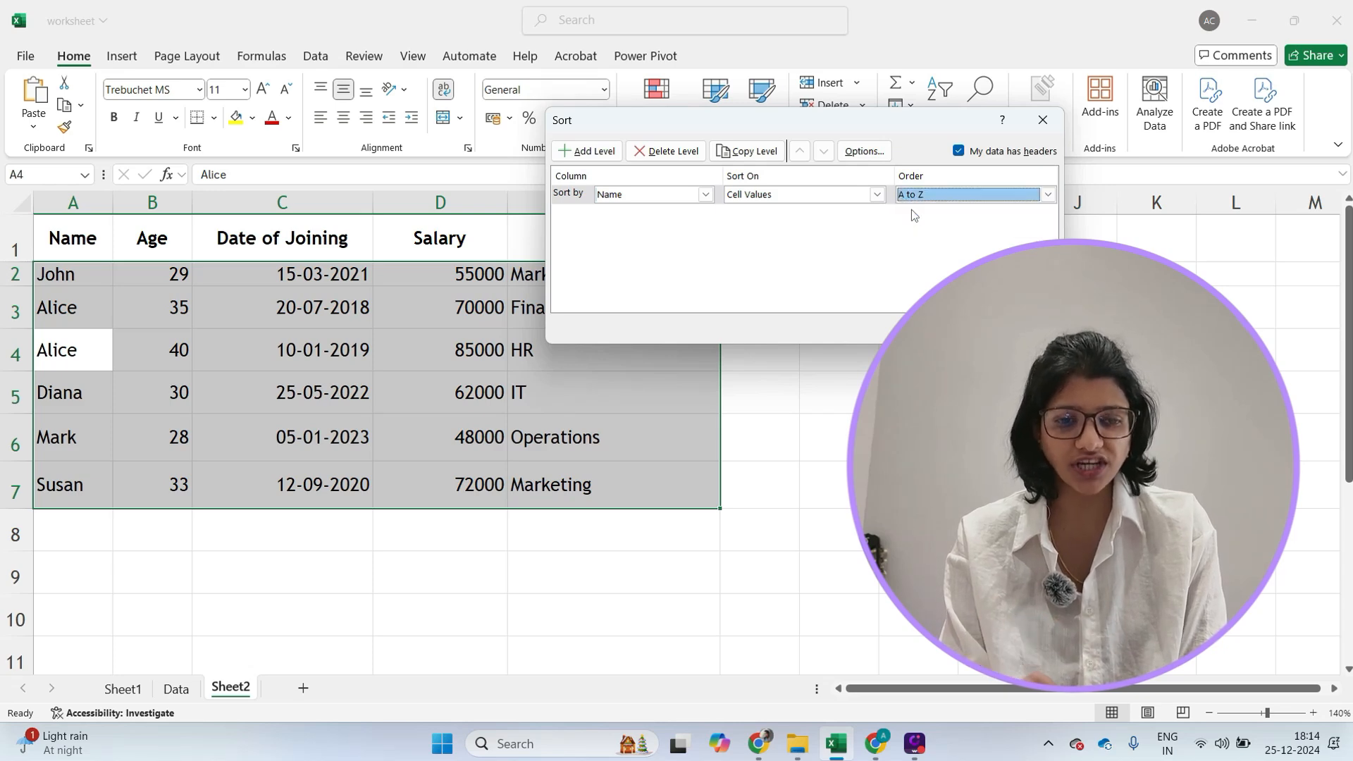
pyautogui.press('Return')
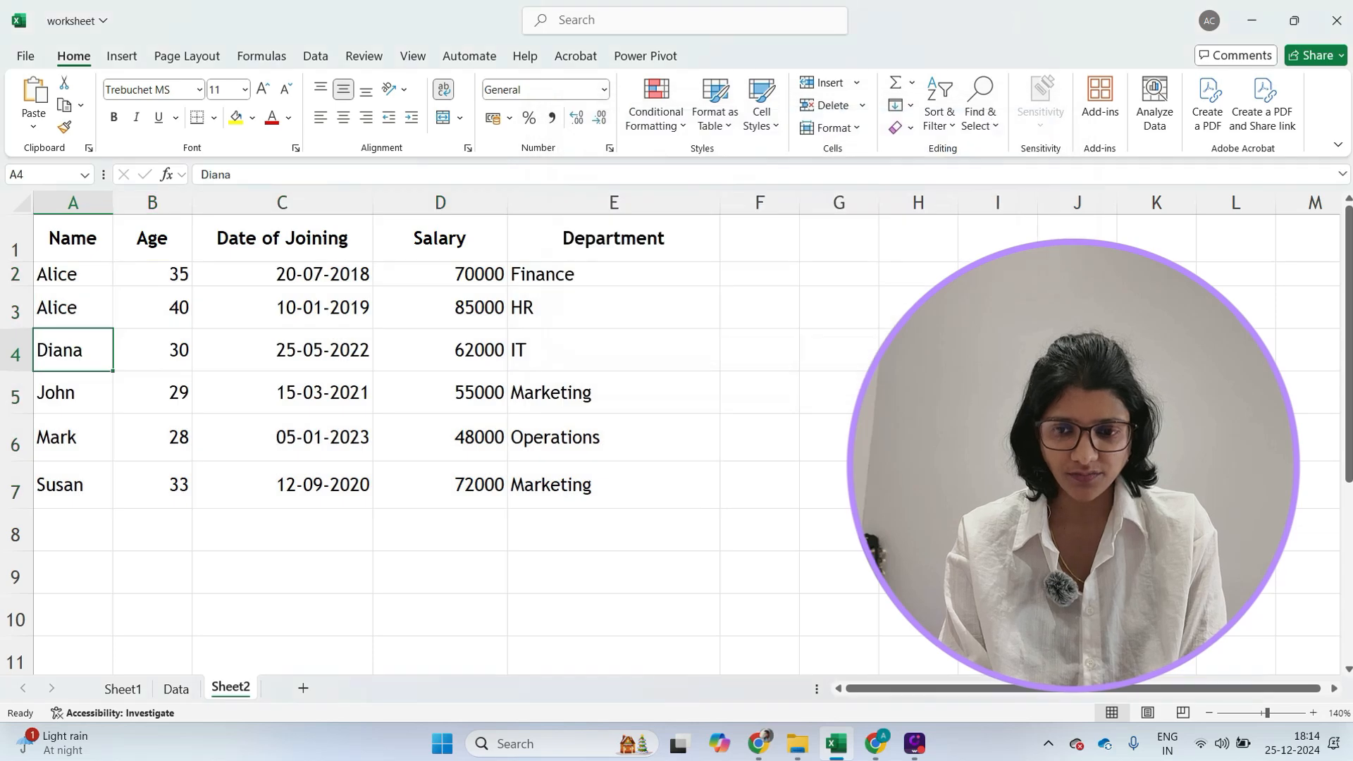
# - Turn on filter arrows for the table's header row
pyautogui.click(823, 409)
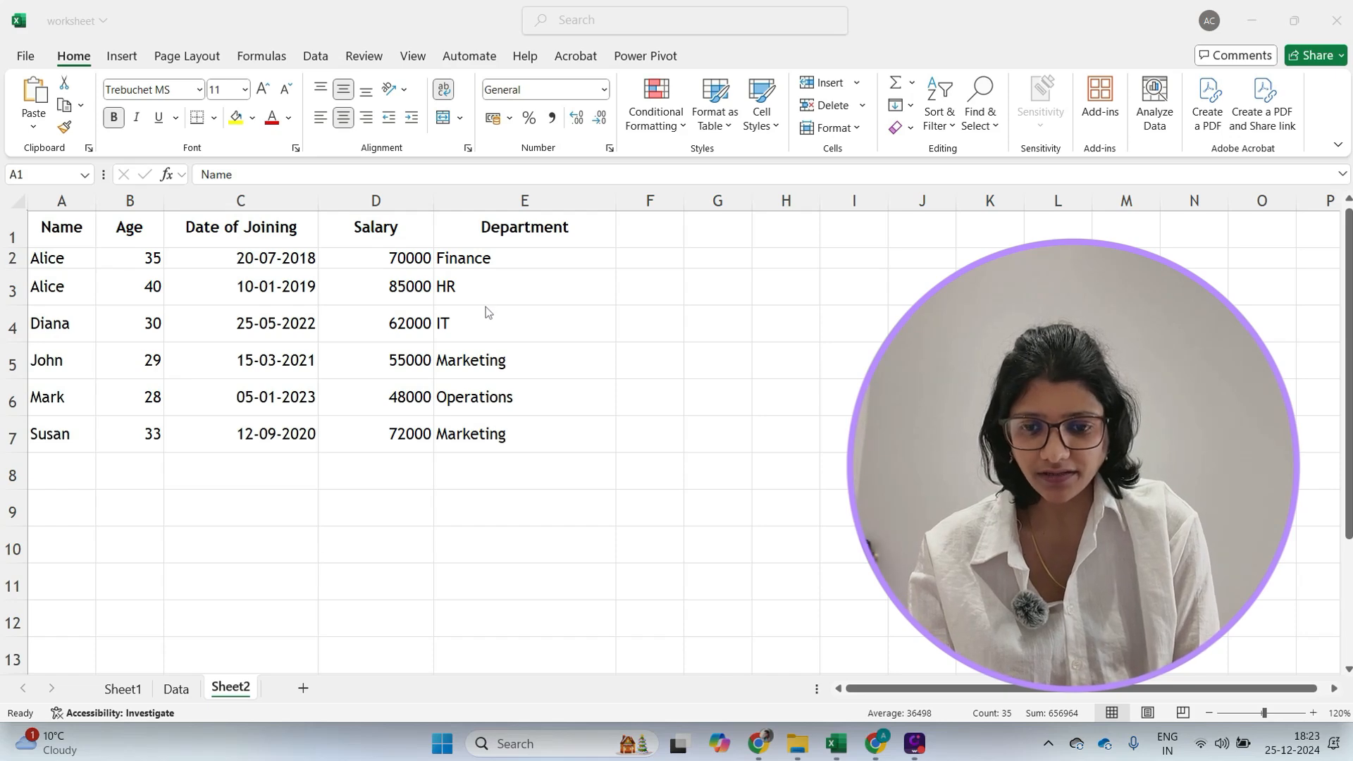
pyautogui.click(341, 491)
pyautogui.scroll(2, 341, 489)
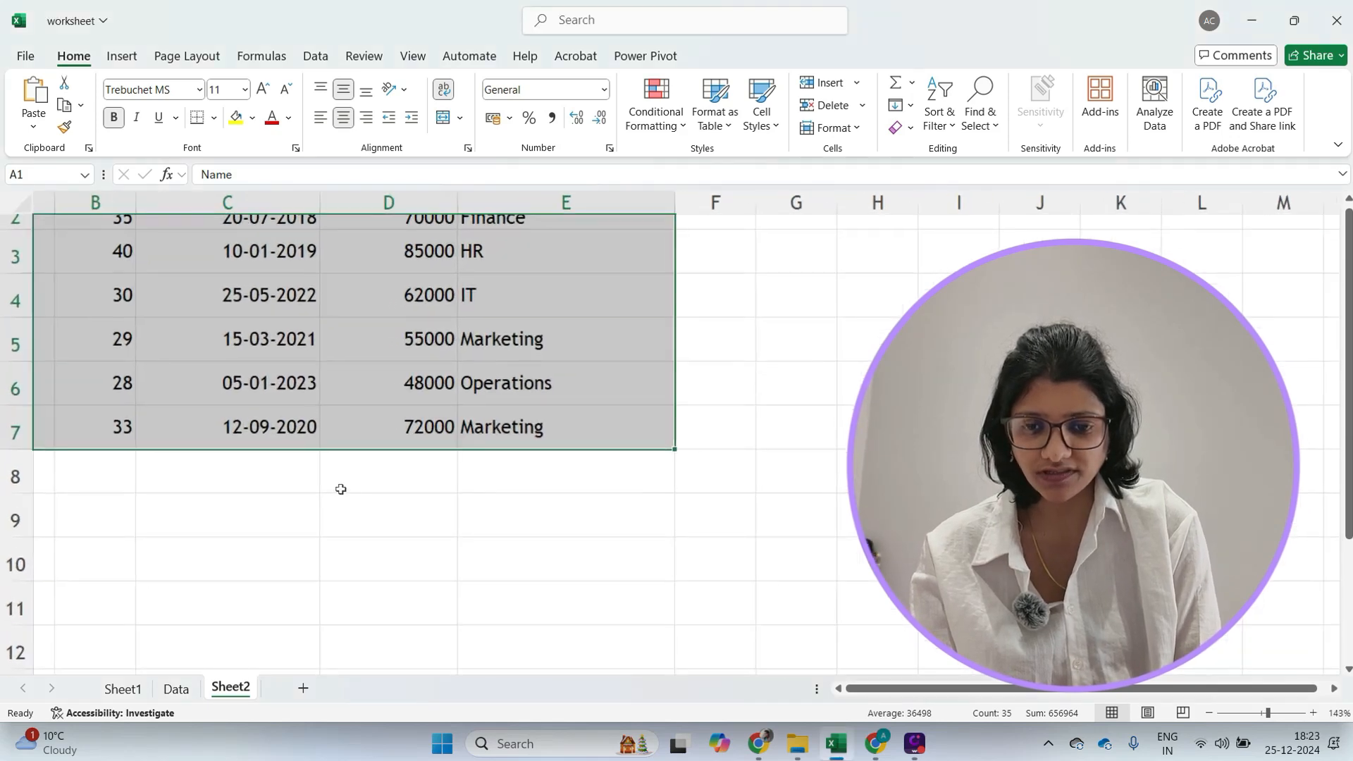
pyautogui.click(398, 396)
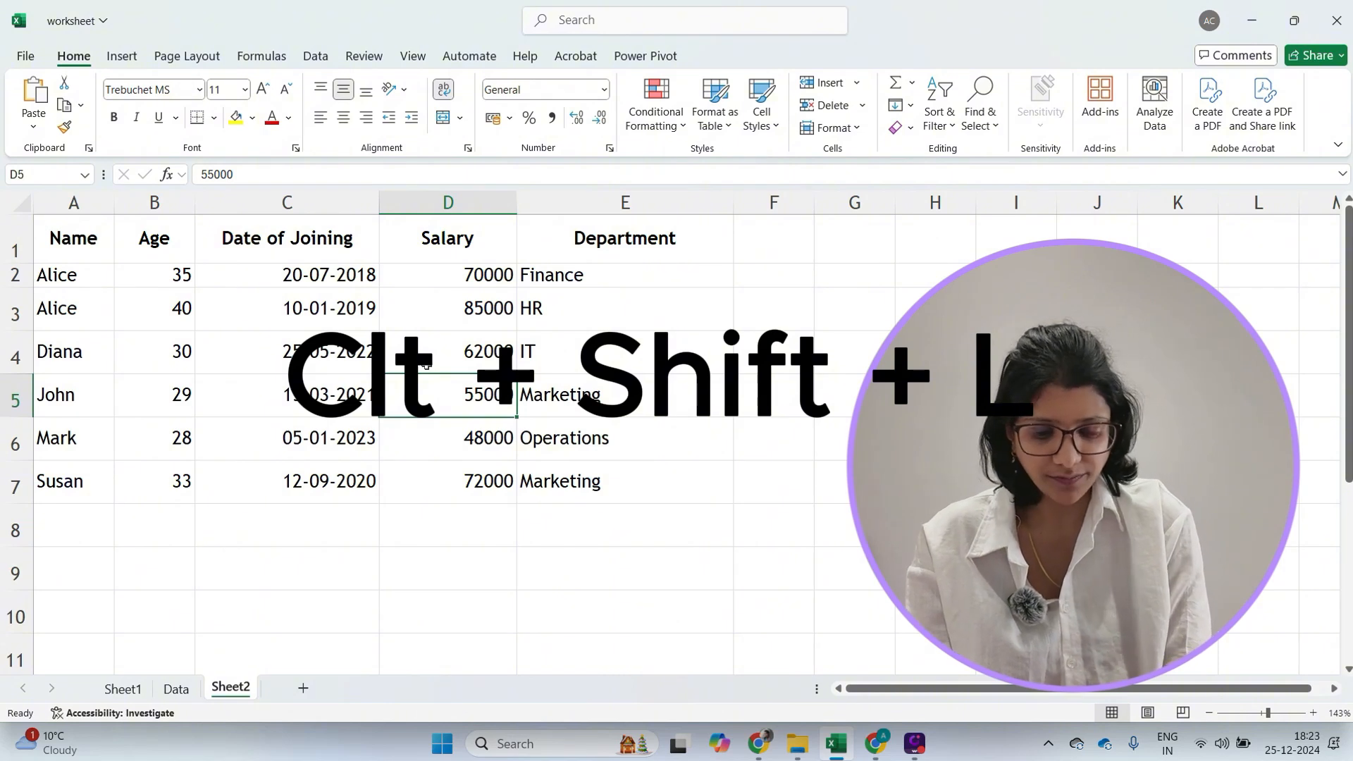
pyautogui.hotkey('ctrl', 'shift', 'l')
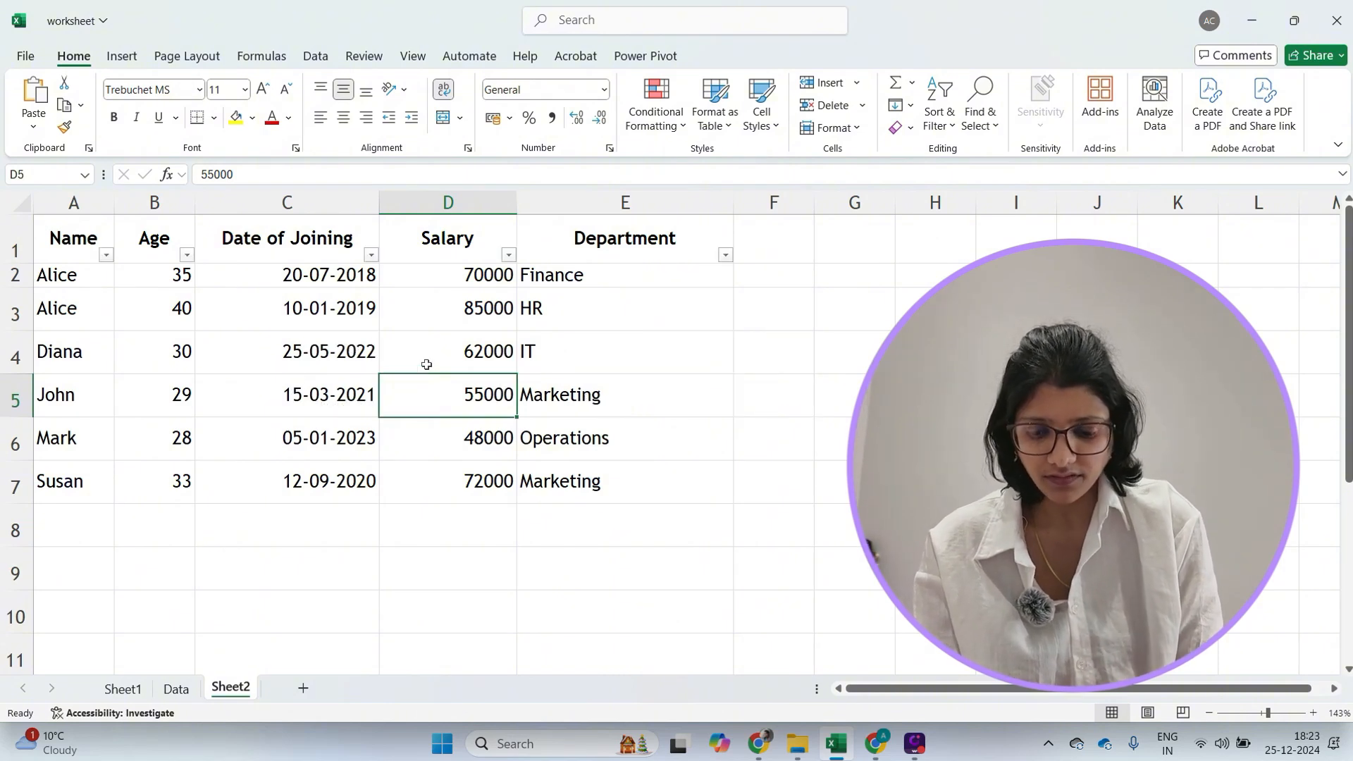
pyautogui.hotkey('ctrl', 'shift', 'l')
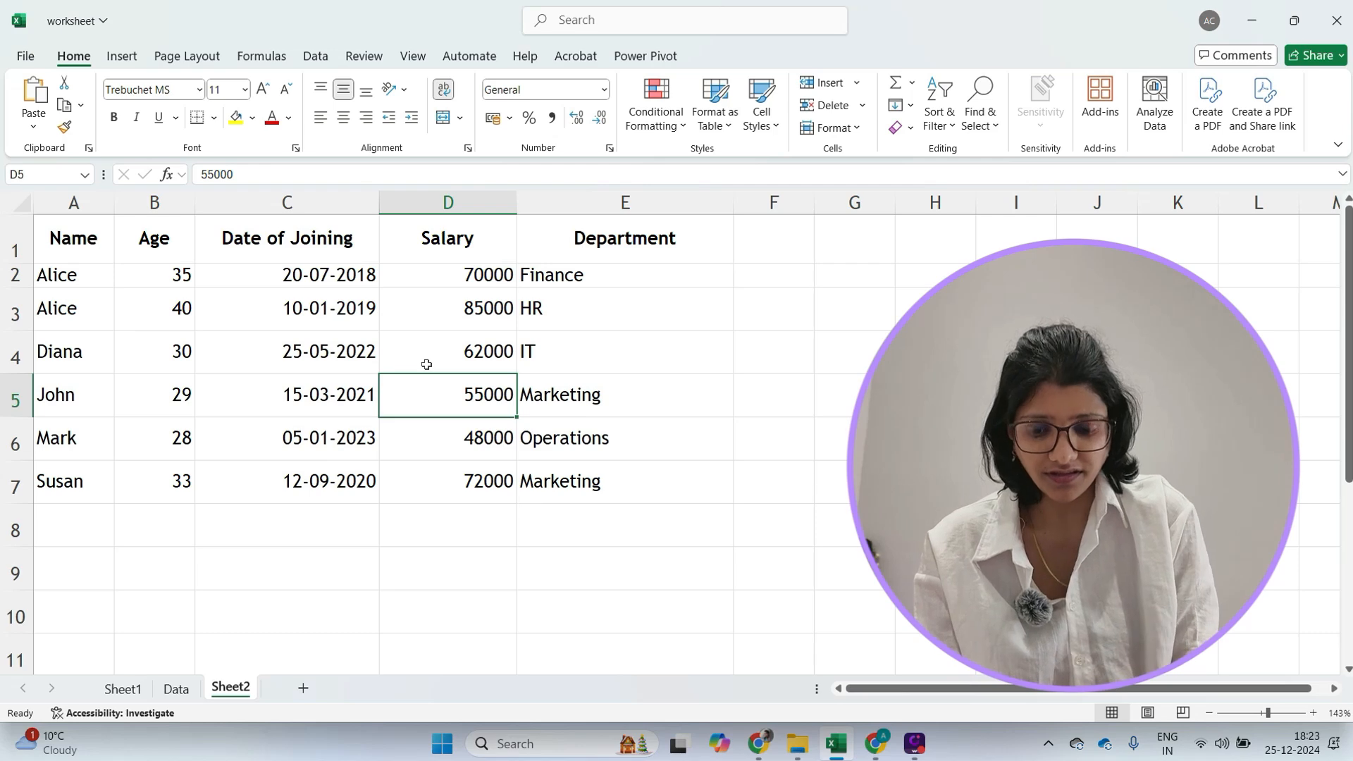
pyautogui.hotkey('ctrl', 'shift', 'l')
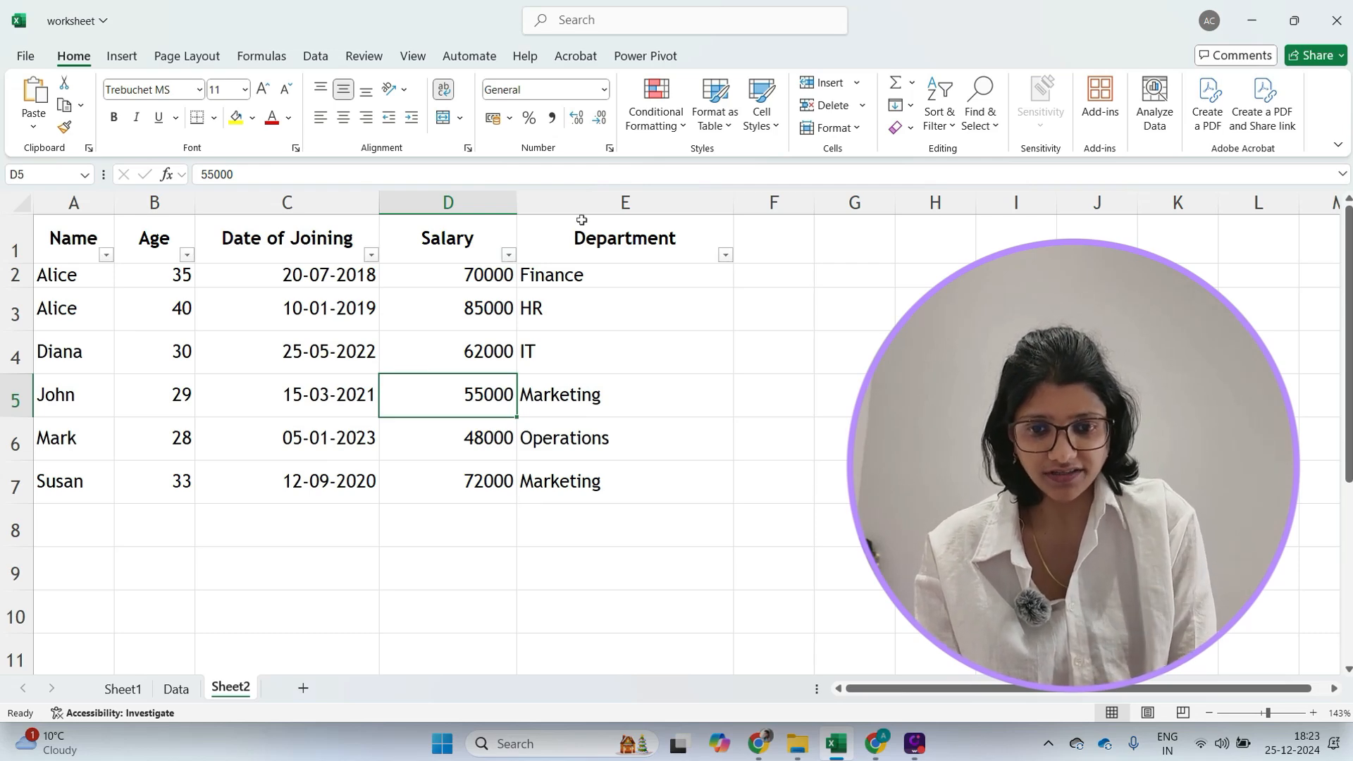
# - Sort the table by Name from Z to A using the Name column's filter menu
pyautogui.click(507, 256)
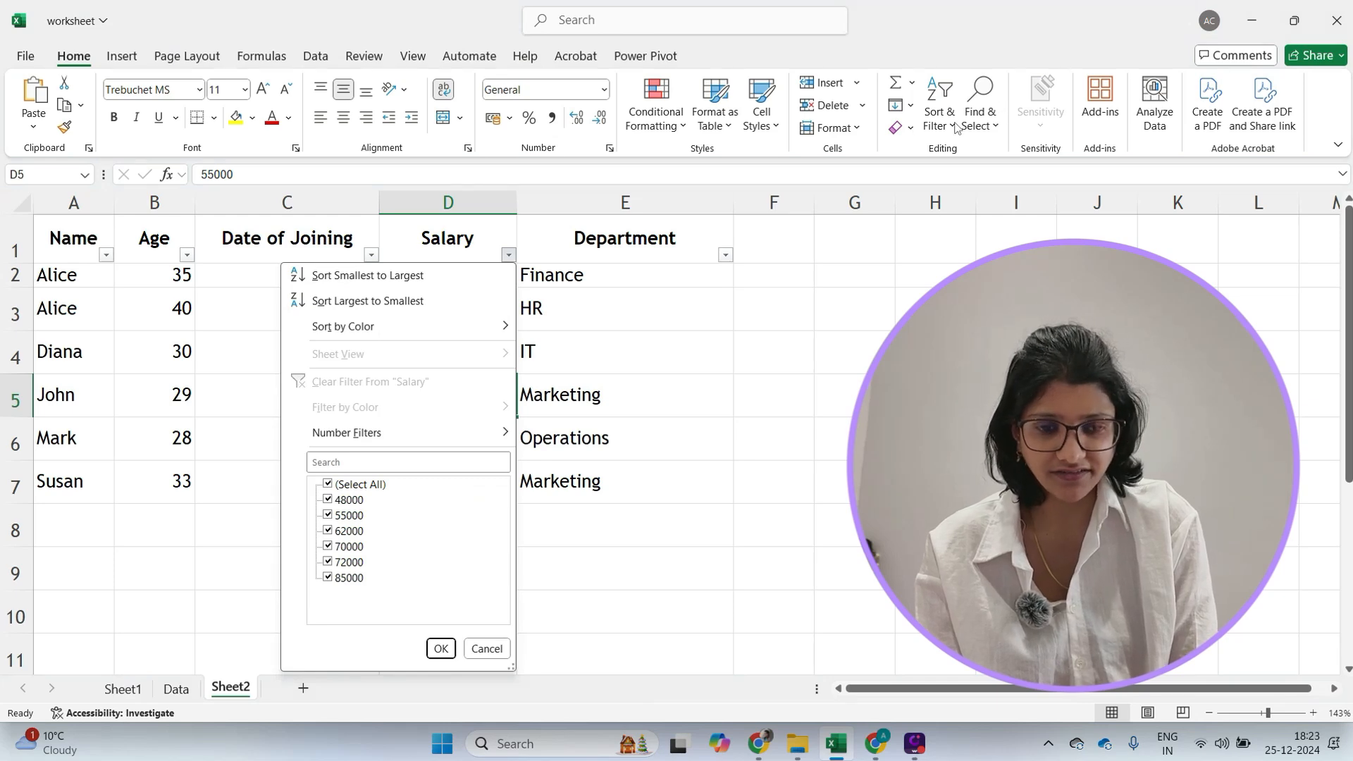
pyautogui.click(508, 256)
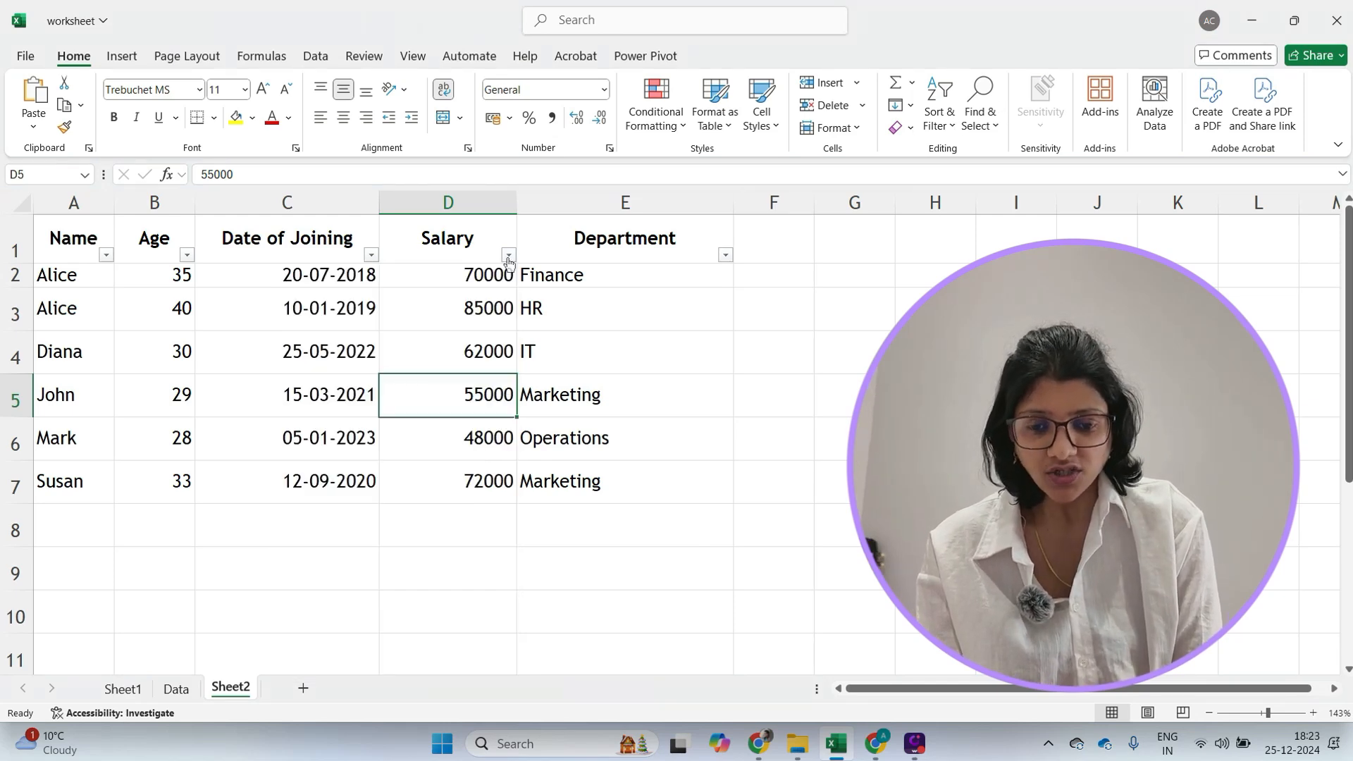
pyautogui.click(106, 255)
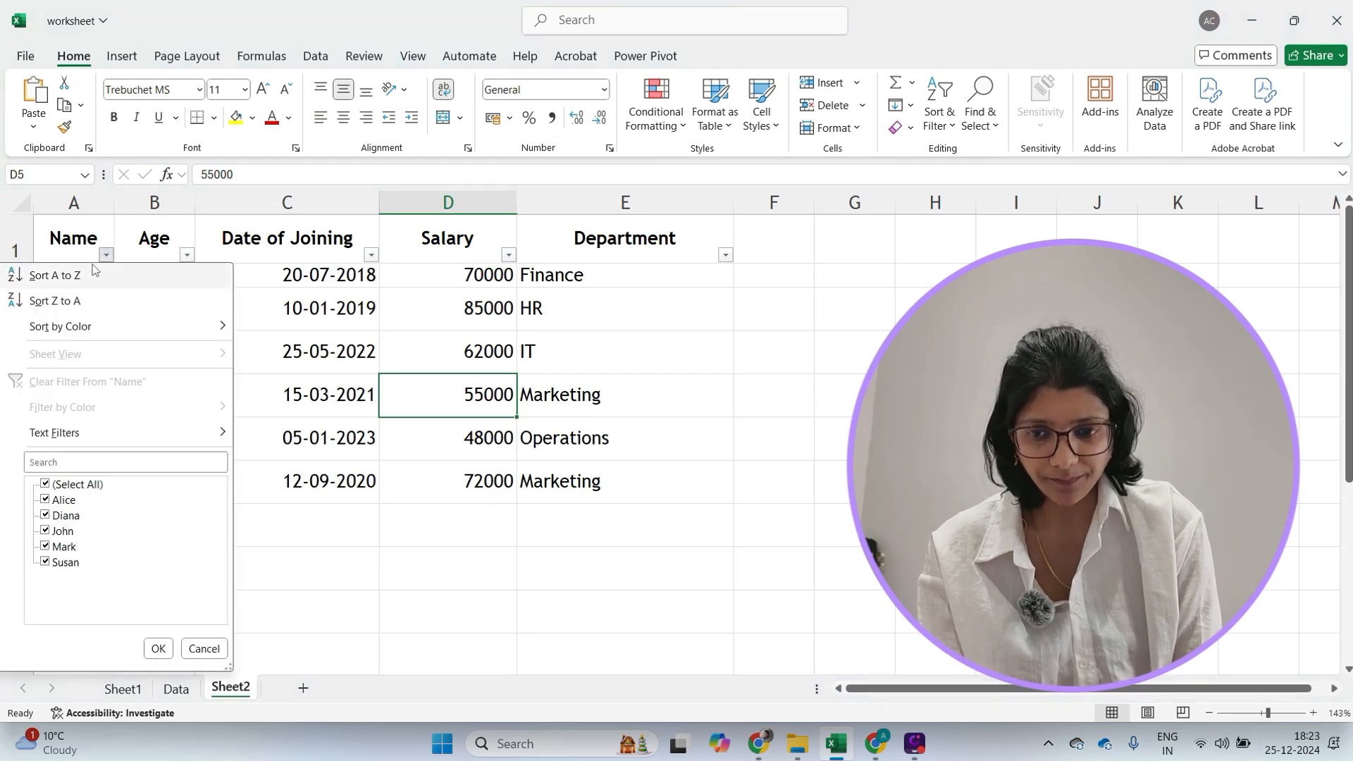
pyautogui.click(68, 303)
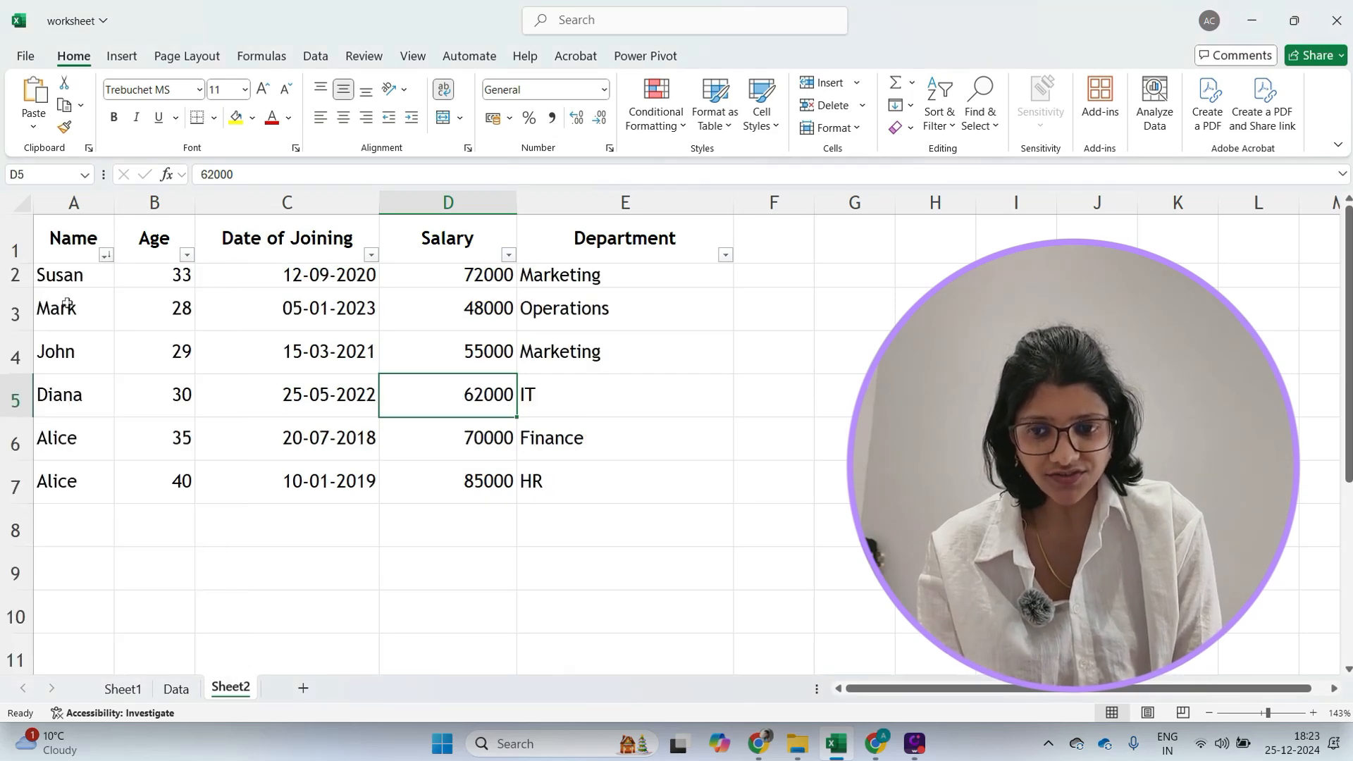
# - Sort the table by Name from A to Z from its filter menu, then open the Age filter menu
pyautogui.click(106, 255)
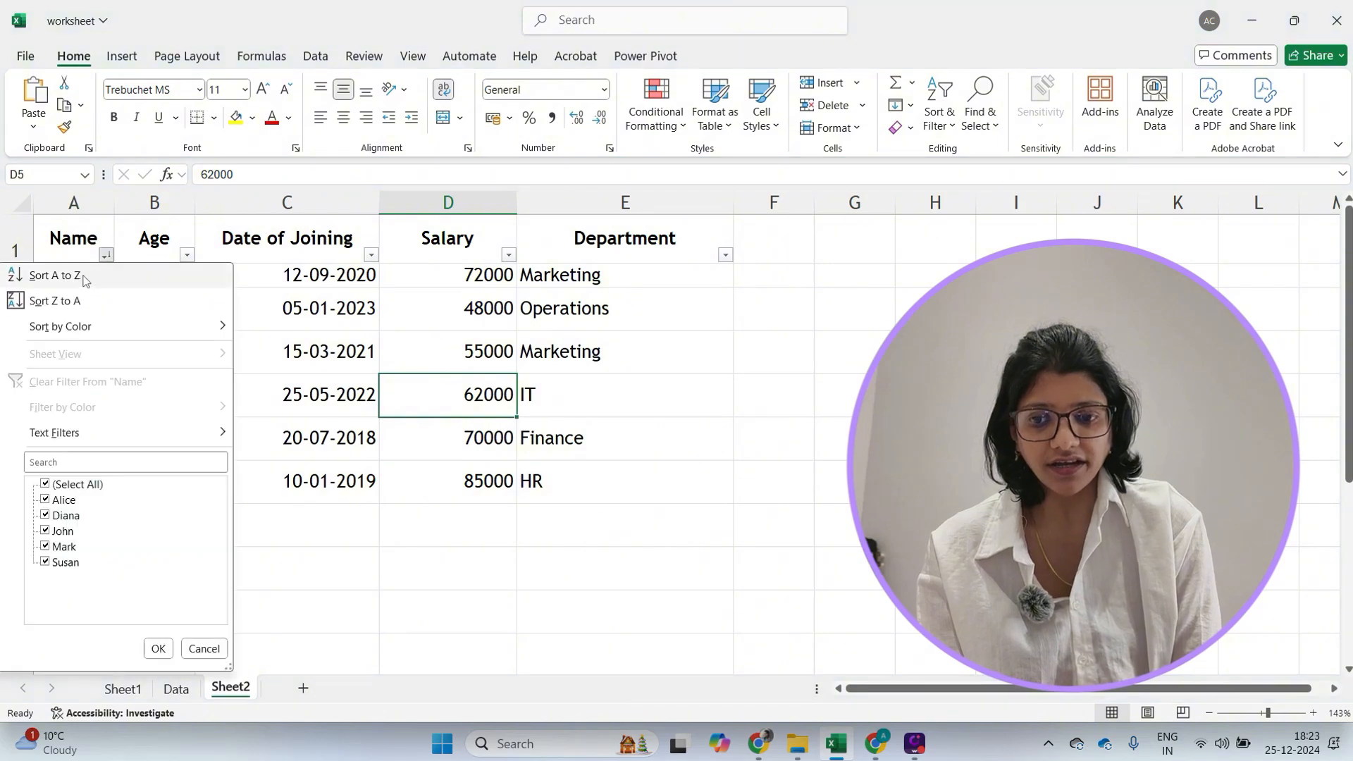
pyautogui.click(82, 280)
pyautogui.click(187, 256)
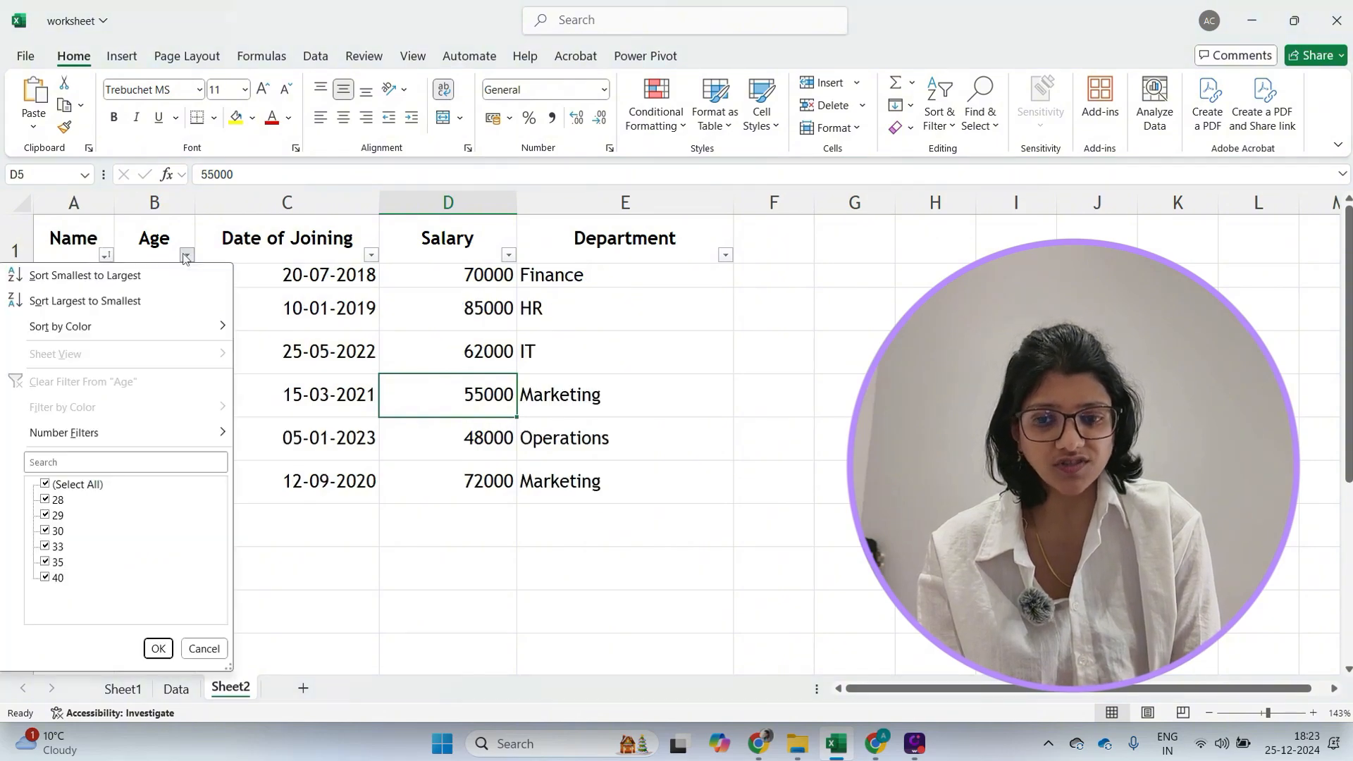
pyautogui.moveTo(156, 334)
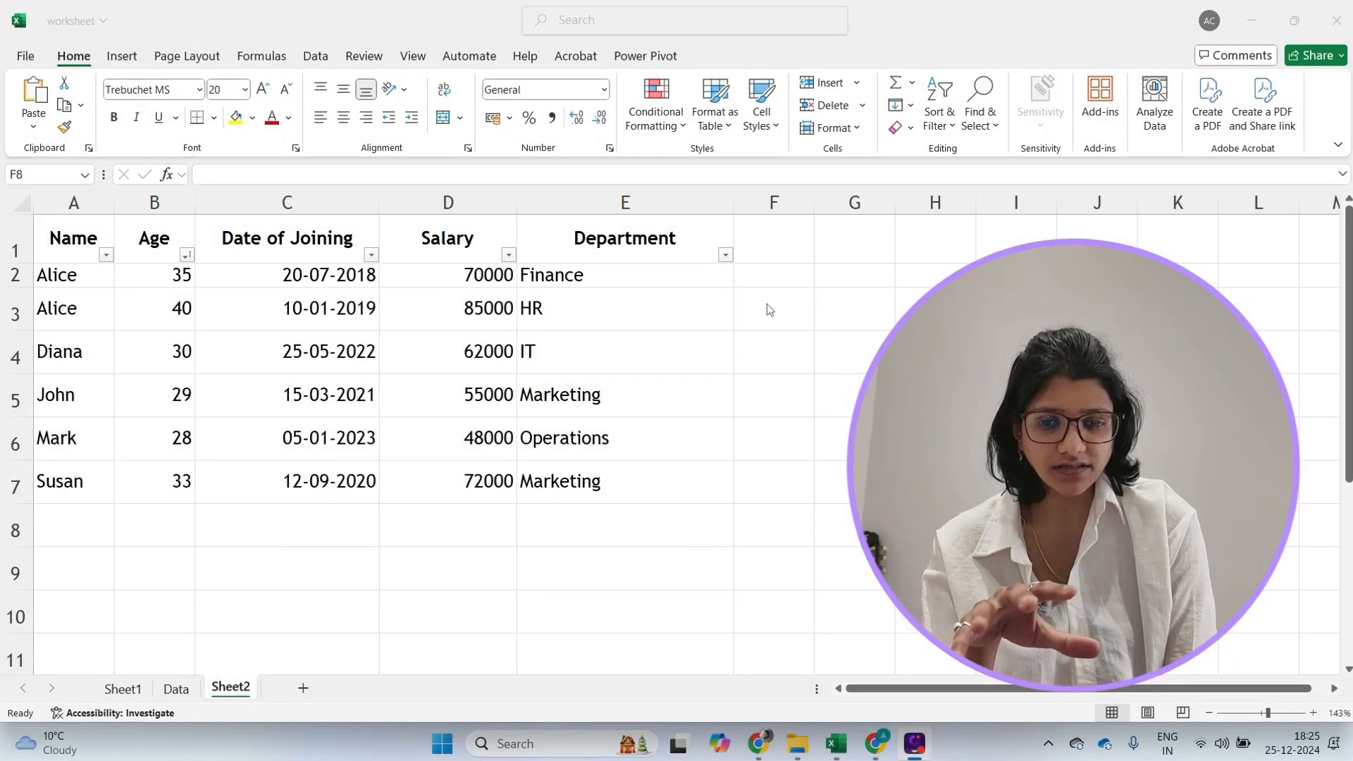
# - Filter the Department column to show only Marketing rows
pyautogui.click(725, 258)
pyautogui.click(724, 256)
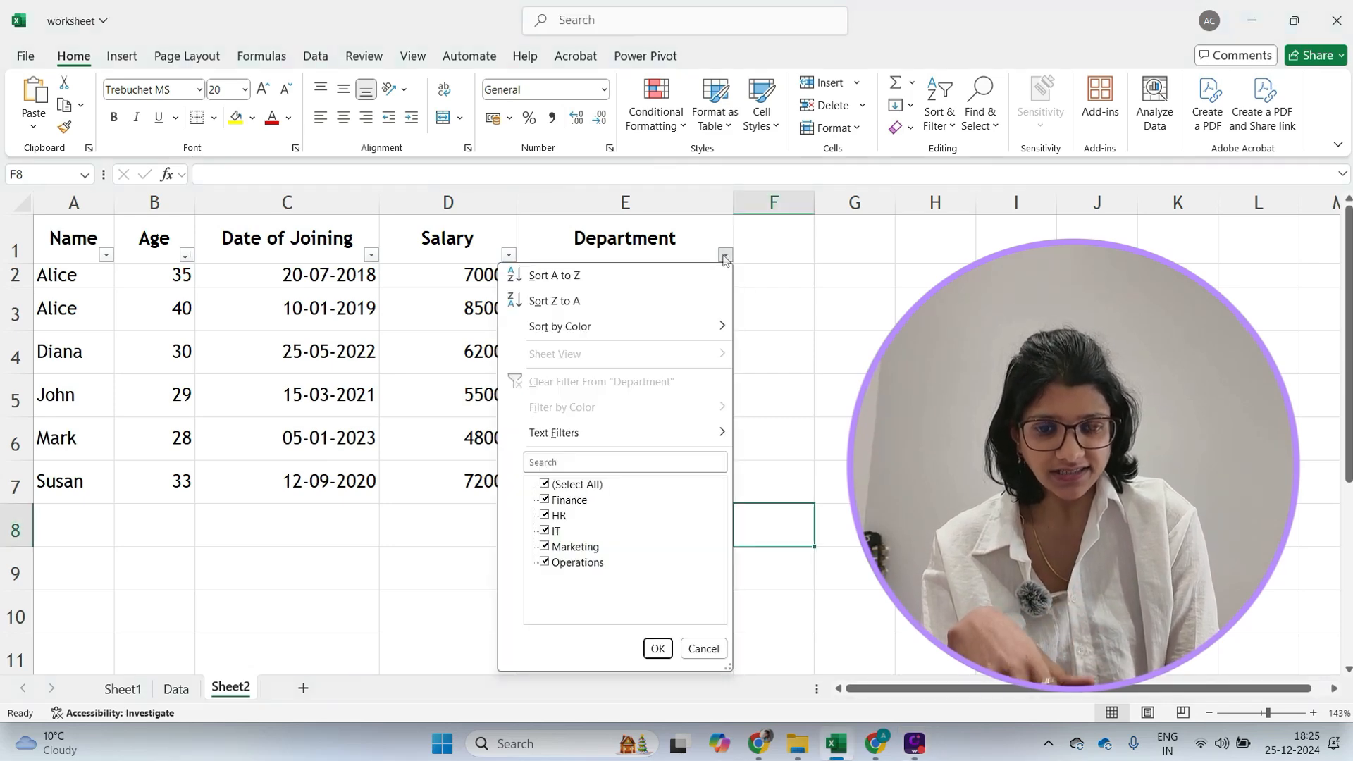
pyautogui.click(544, 485)
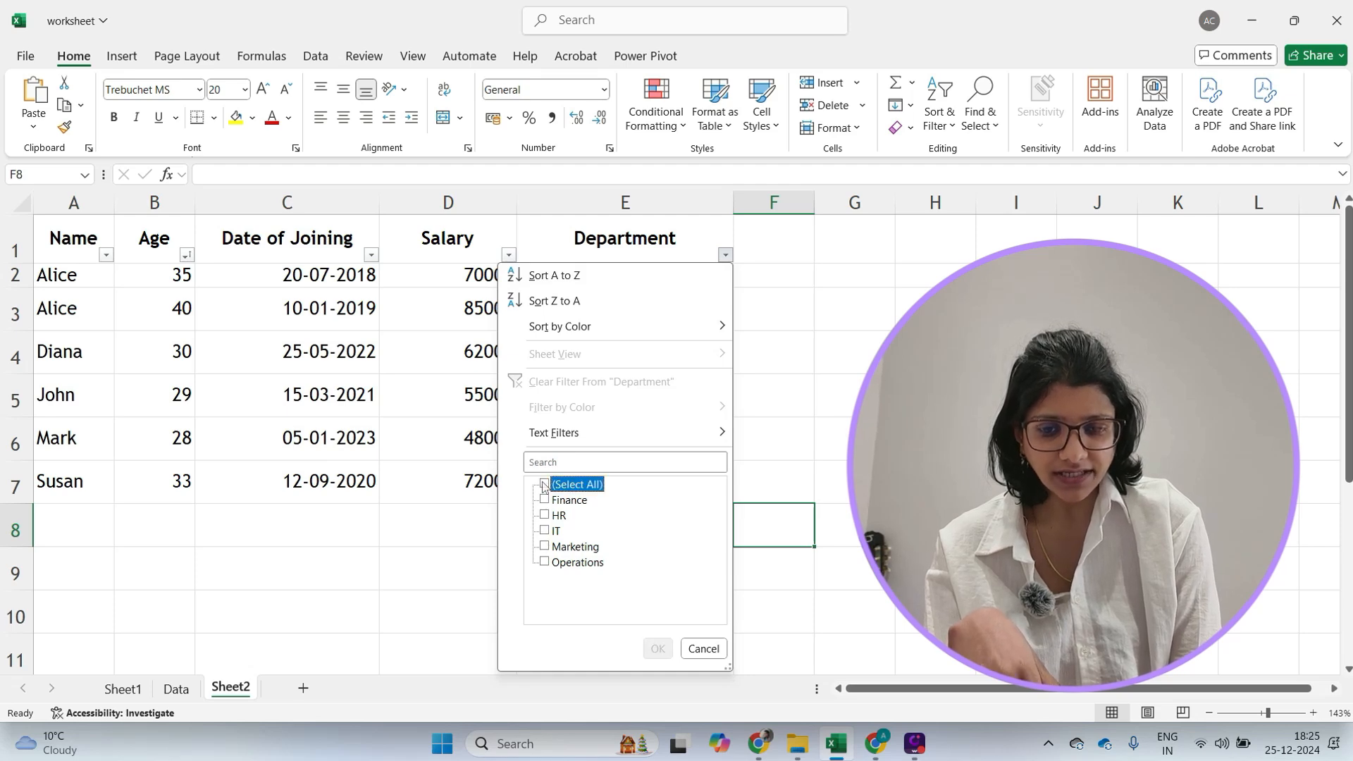
pyautogui.click(544, 547)
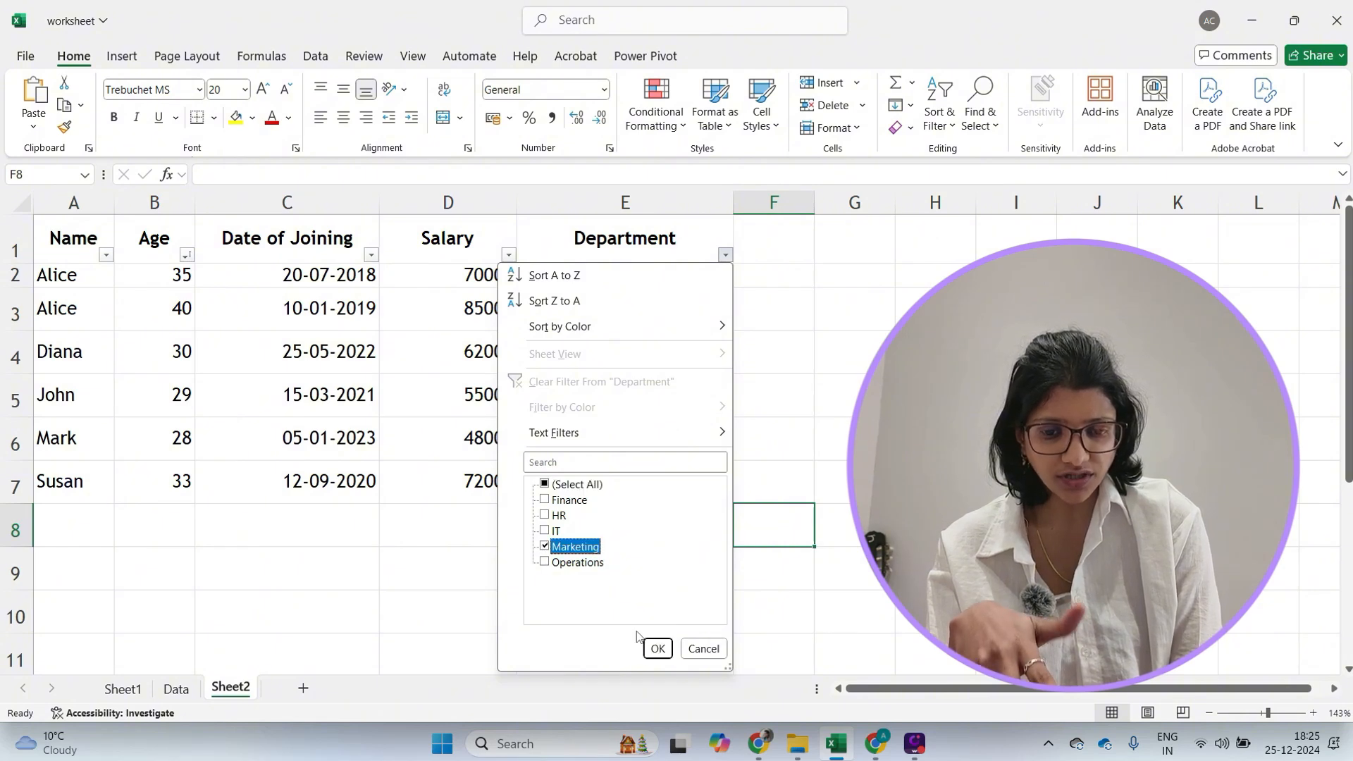
pyautogui.click(657, 649)
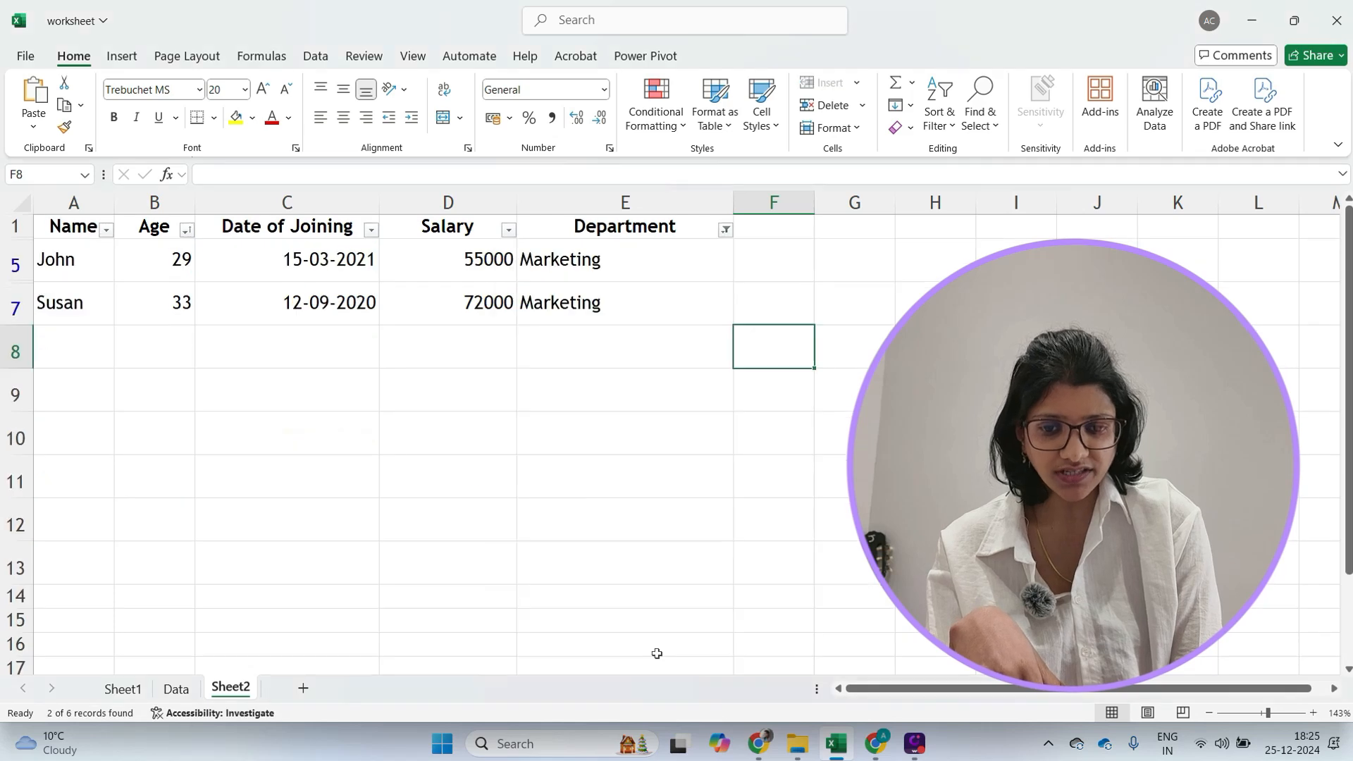
# - Filter the Department column by searching for "it" and keeping only the IT department
pyautogui.click(513, 554)
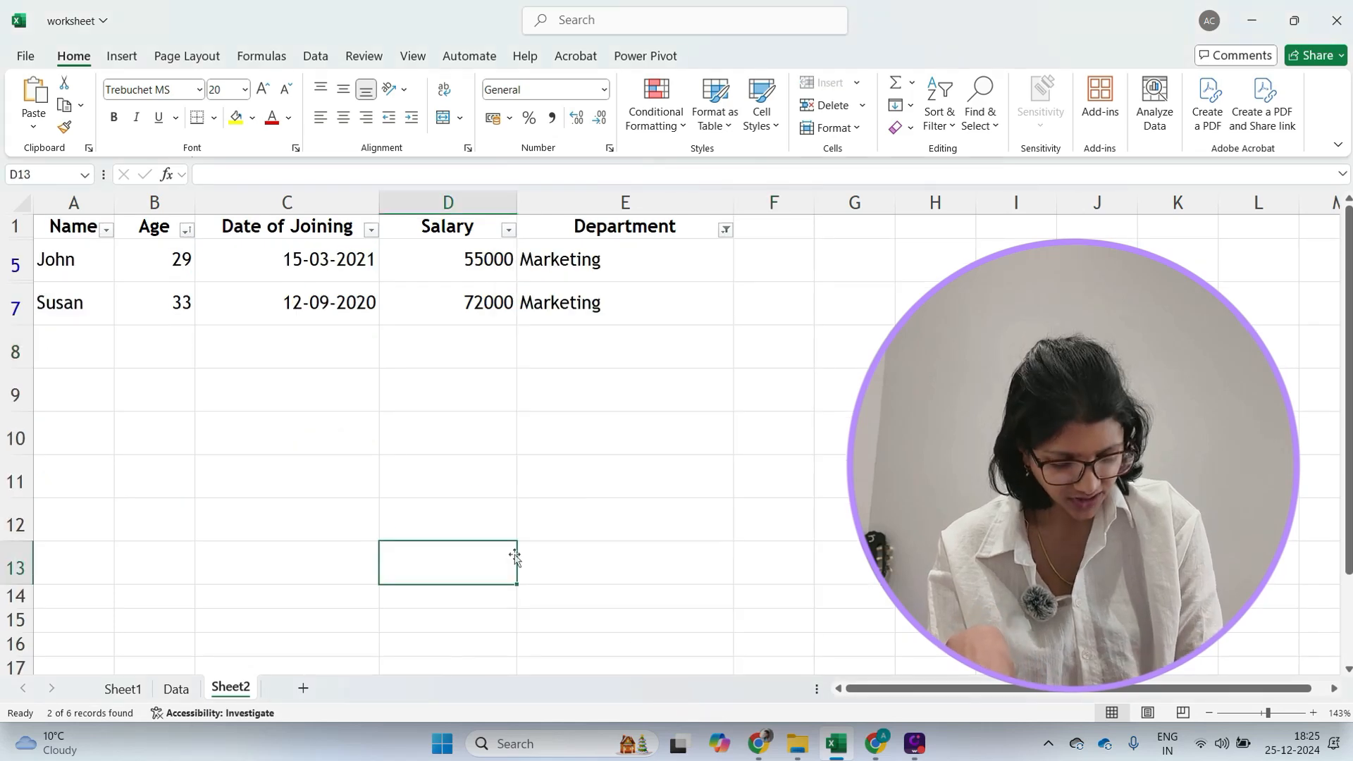
pyautogui.click(428, 478)
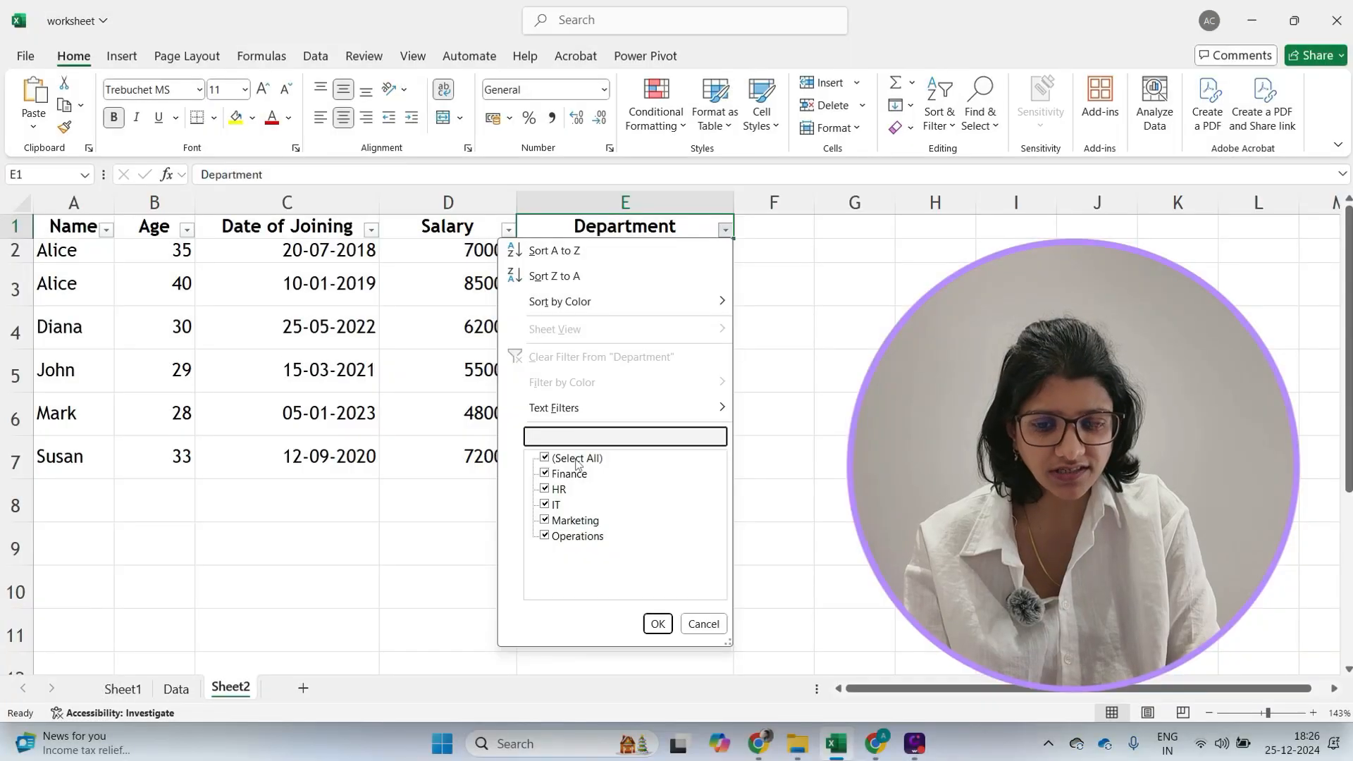
pyautogui.click(544, 537)
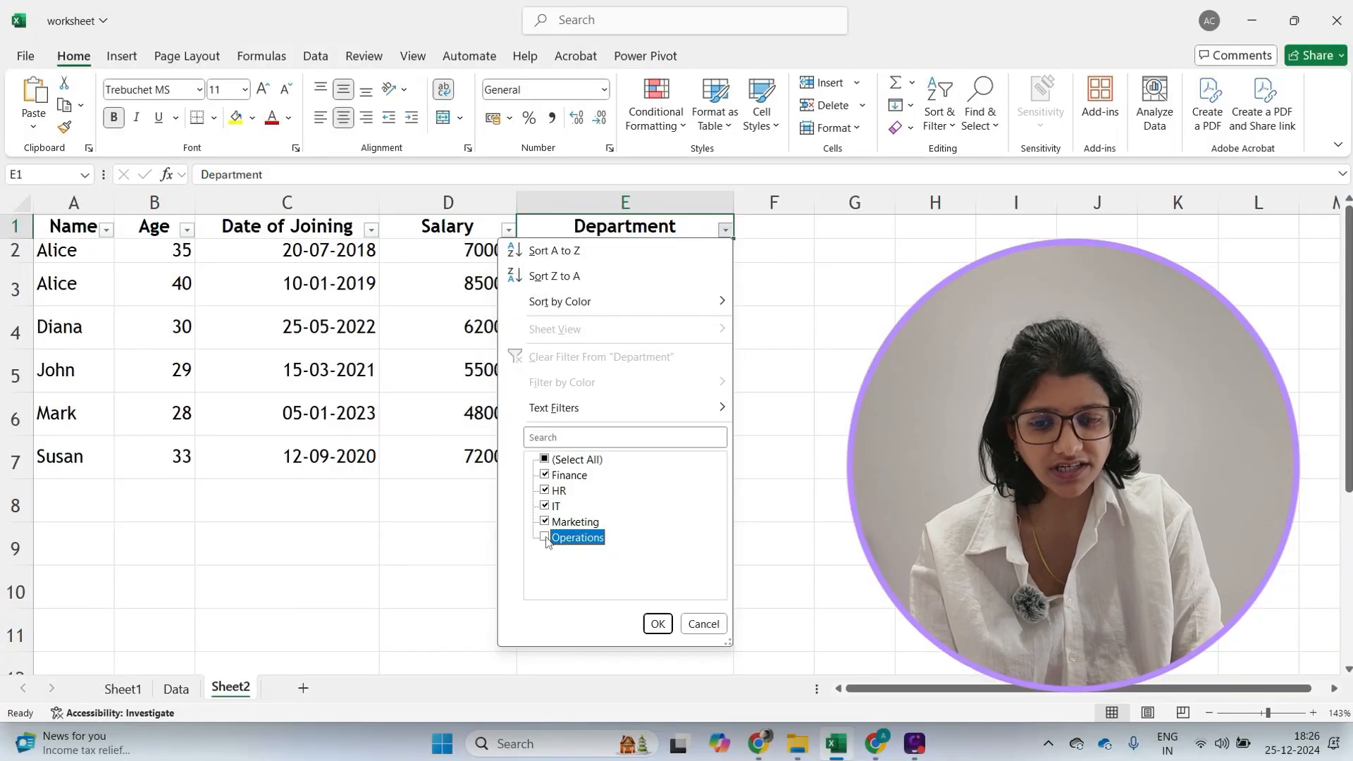
pyautogui.click(564, 437)
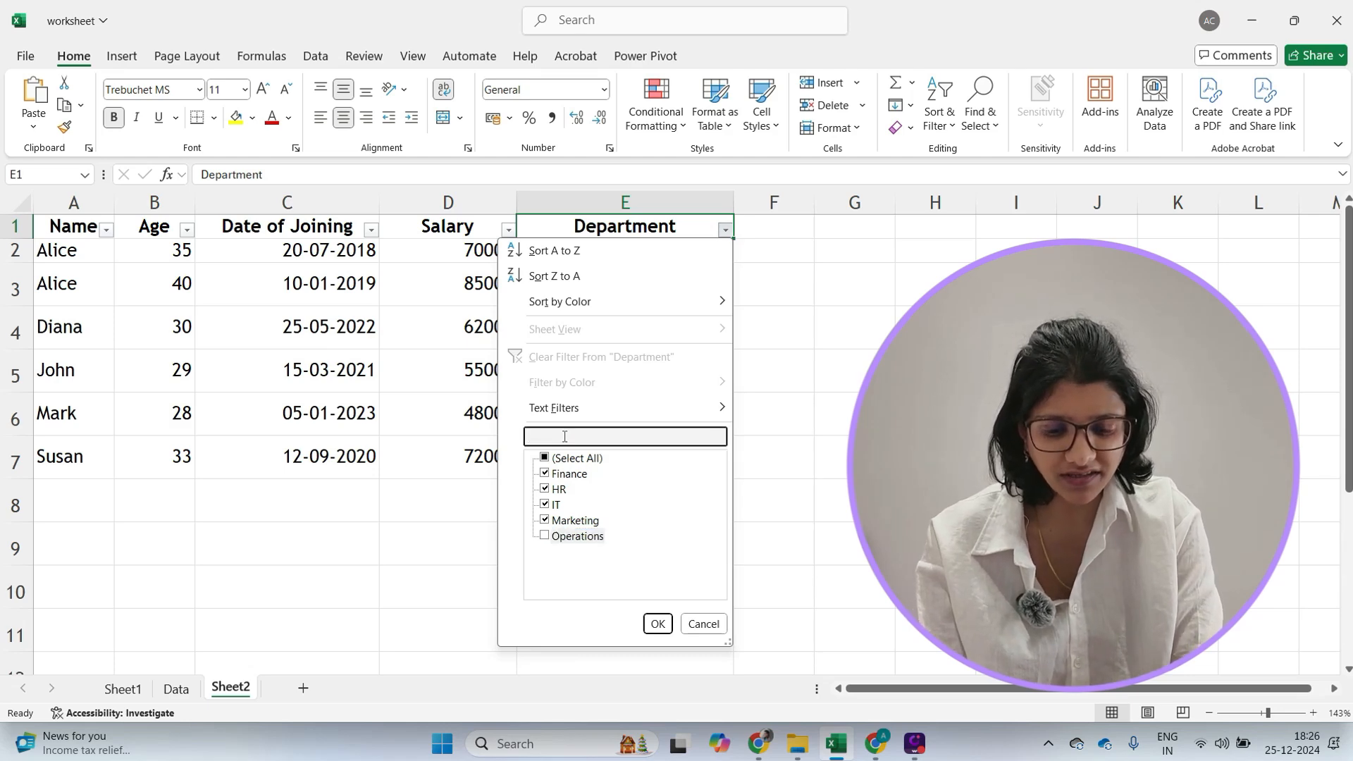
pyautogui.write('it')
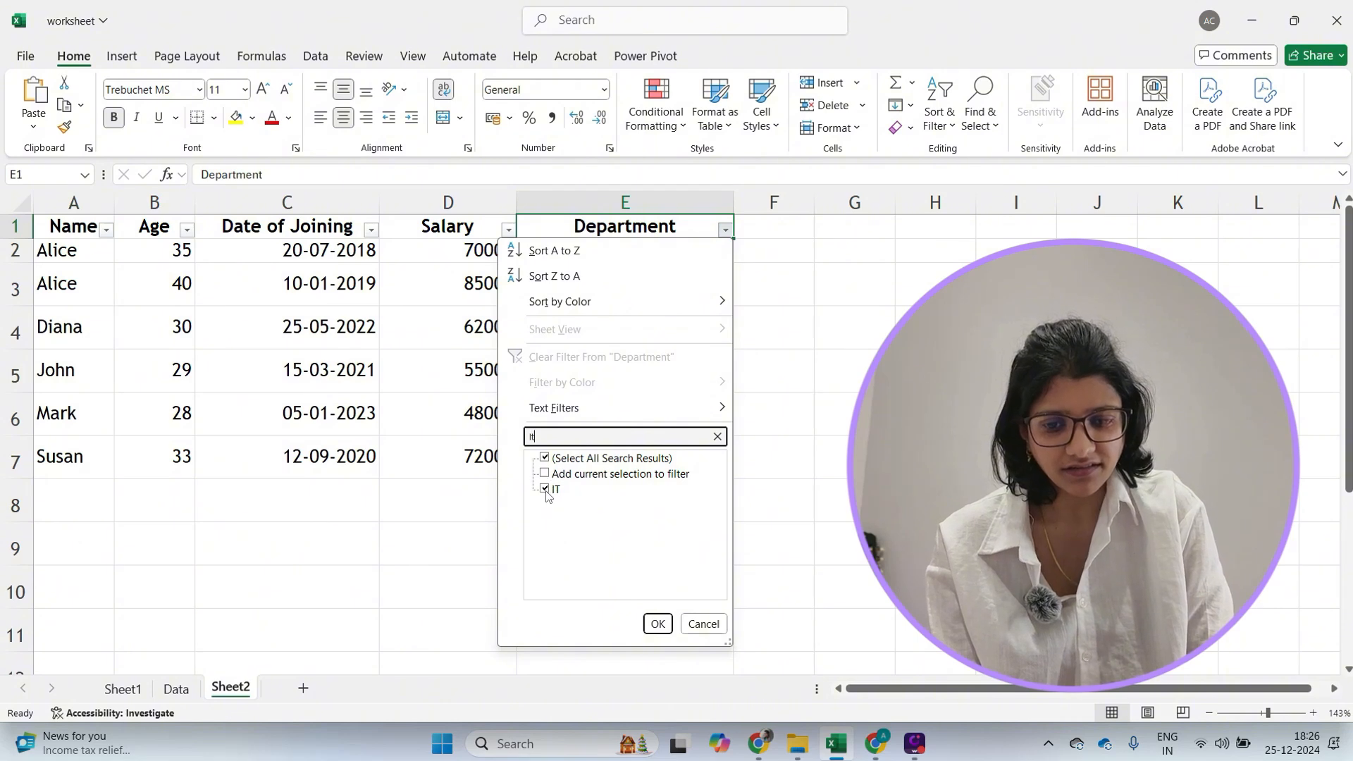
pyautogui.click(546, 459)
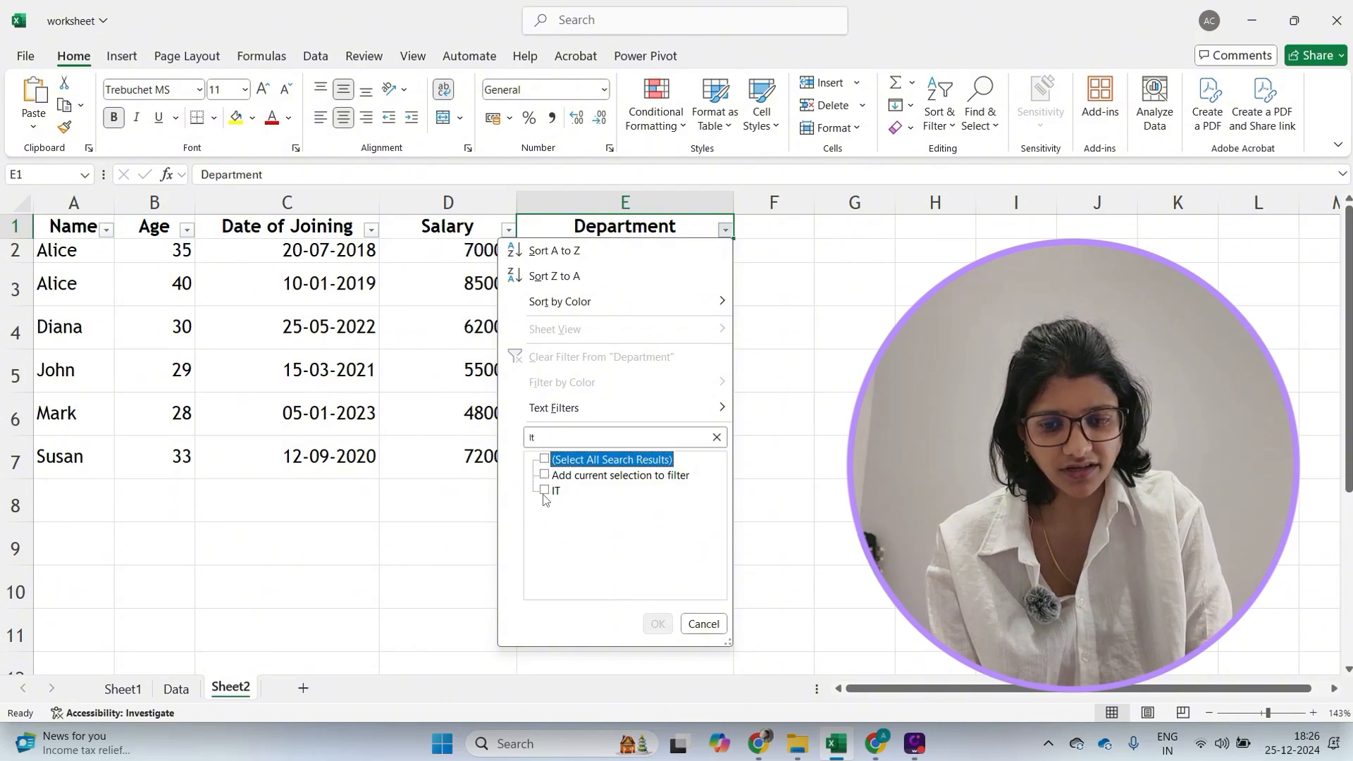
pyautogui.click(545, 491)
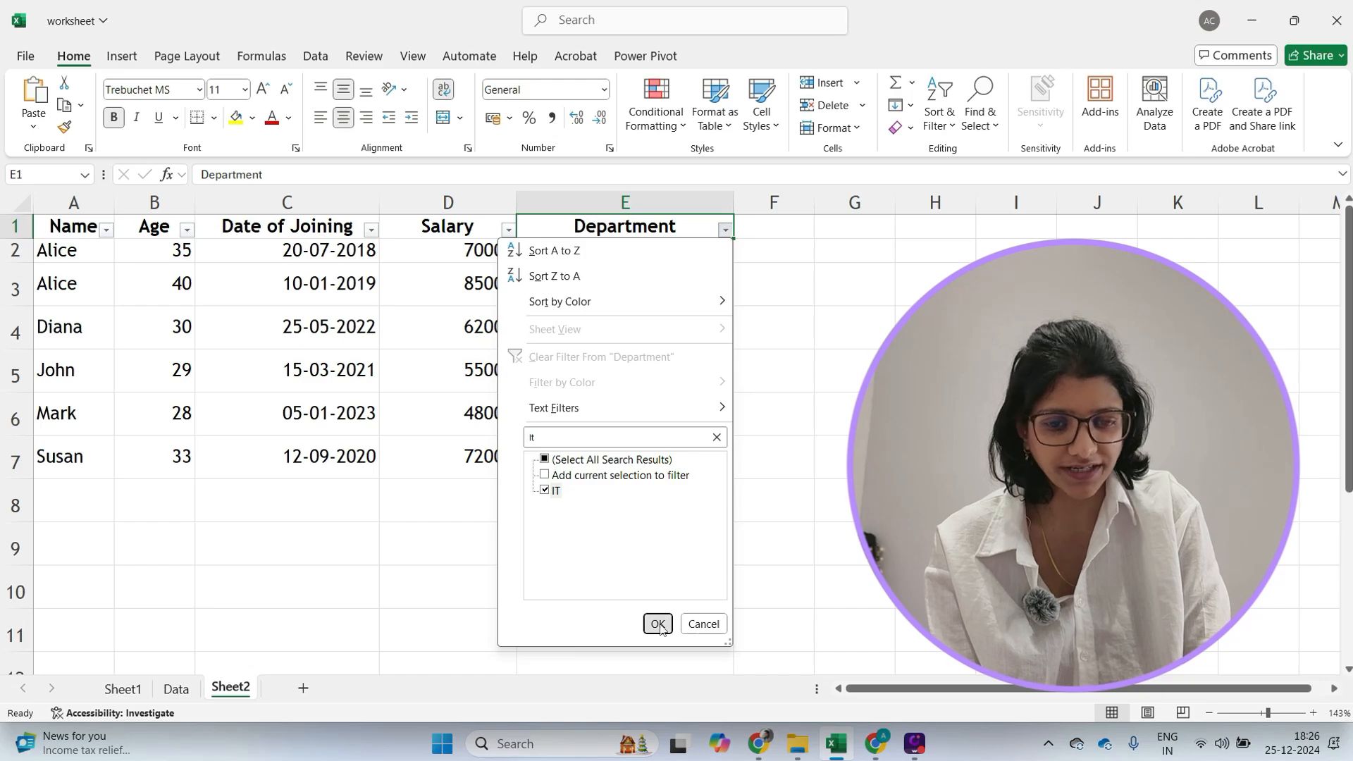
pyautogui.click(657, 624)
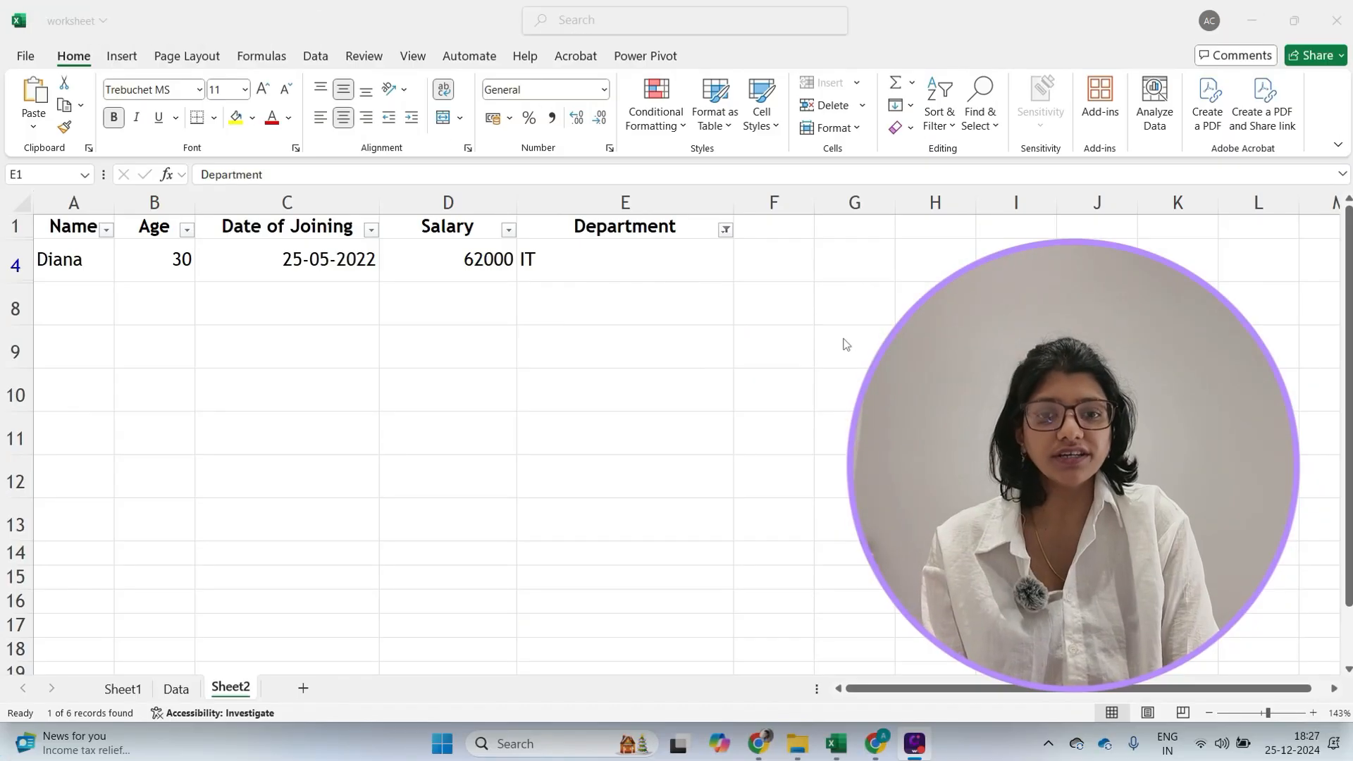
pyautogui.click(843, 338)
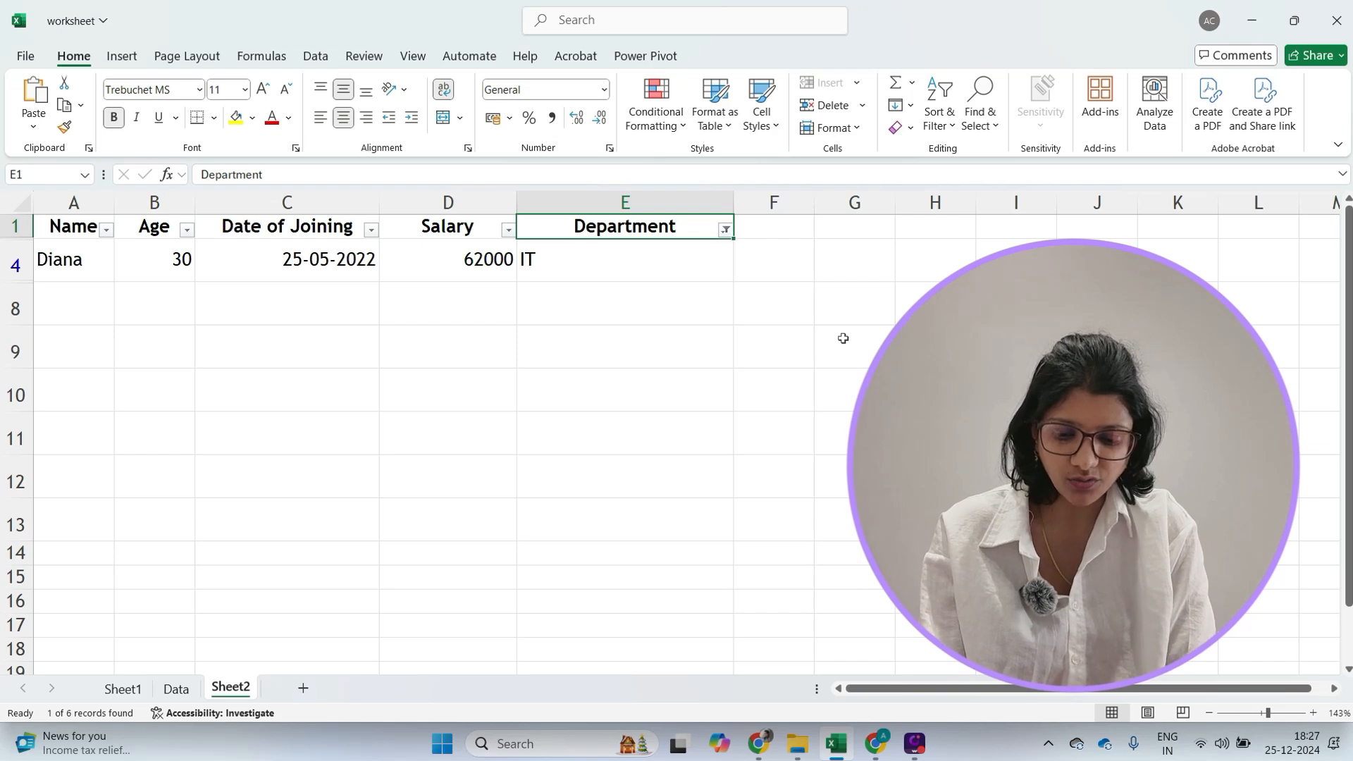
# - Turn off the filter buttons on the table's header row
pyautogui.hotkey('ctrl', 'shift', 'l')
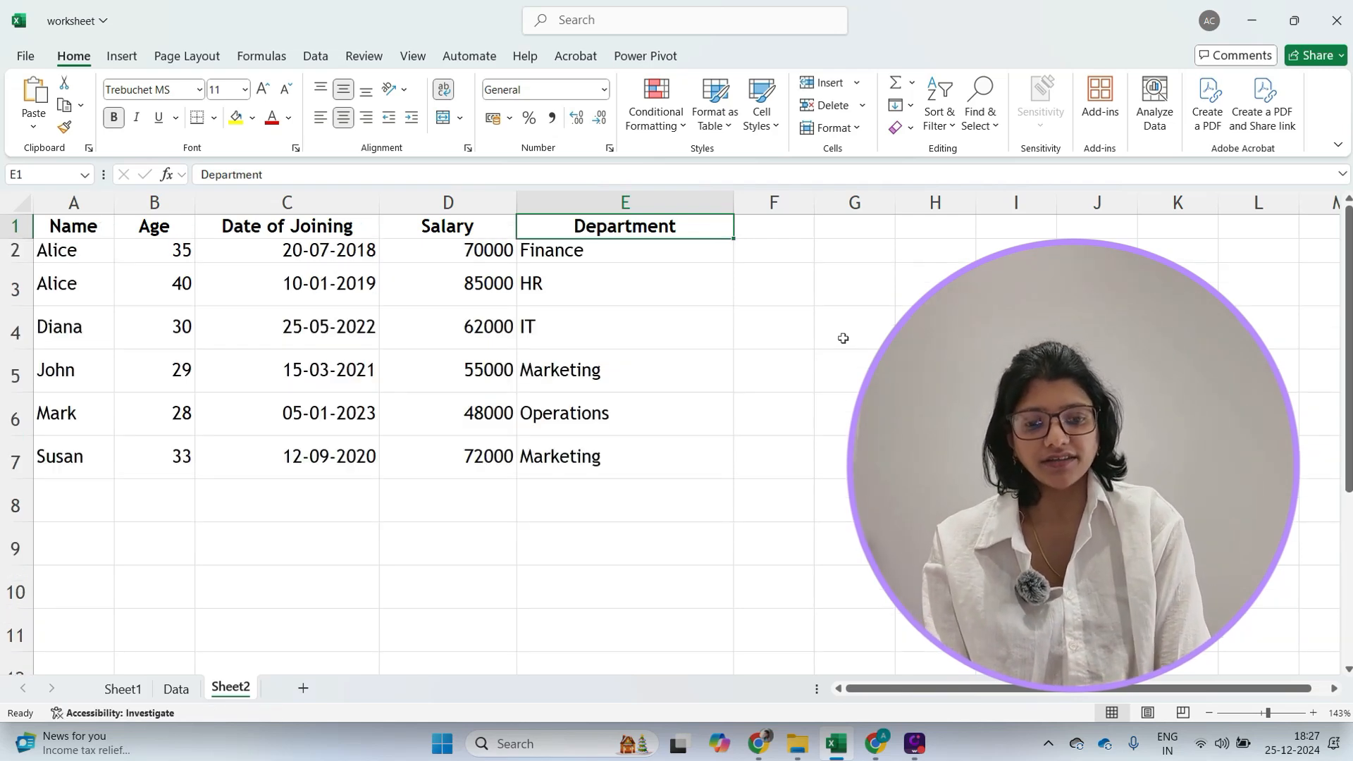
pyautogui.click(842, 338)
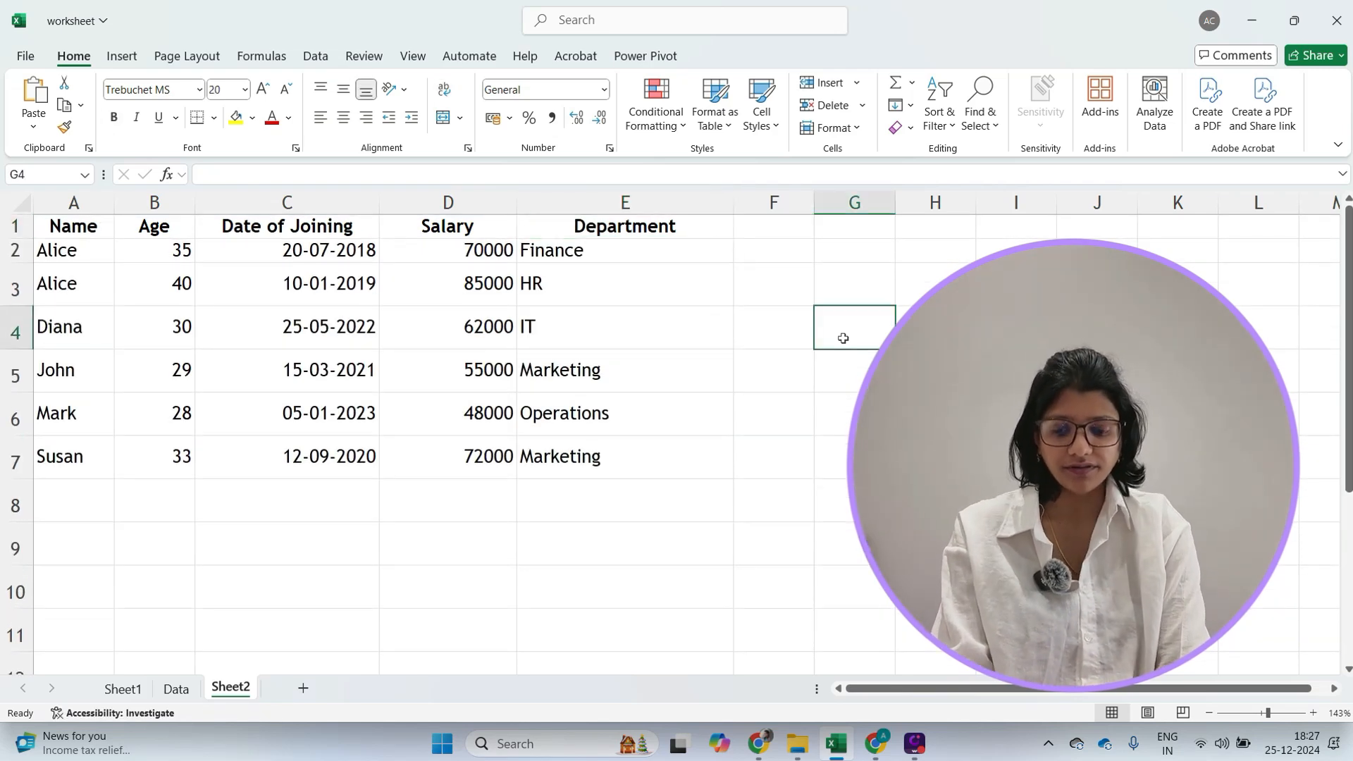
# - Try to turn filters back on with an empty cell outside the table selected
pyautogui.hotkey('ctrl', 'shift', 'l')
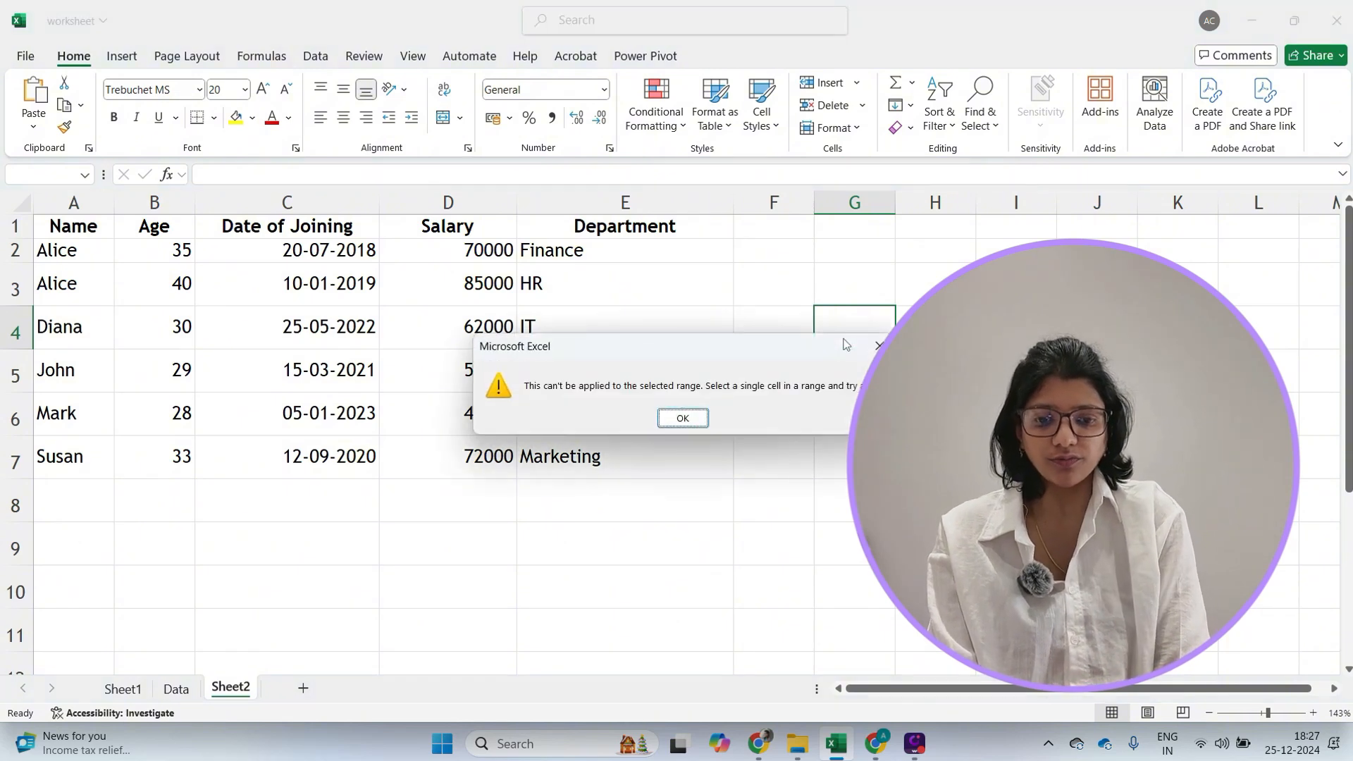
pyautogui.click(684, 417)
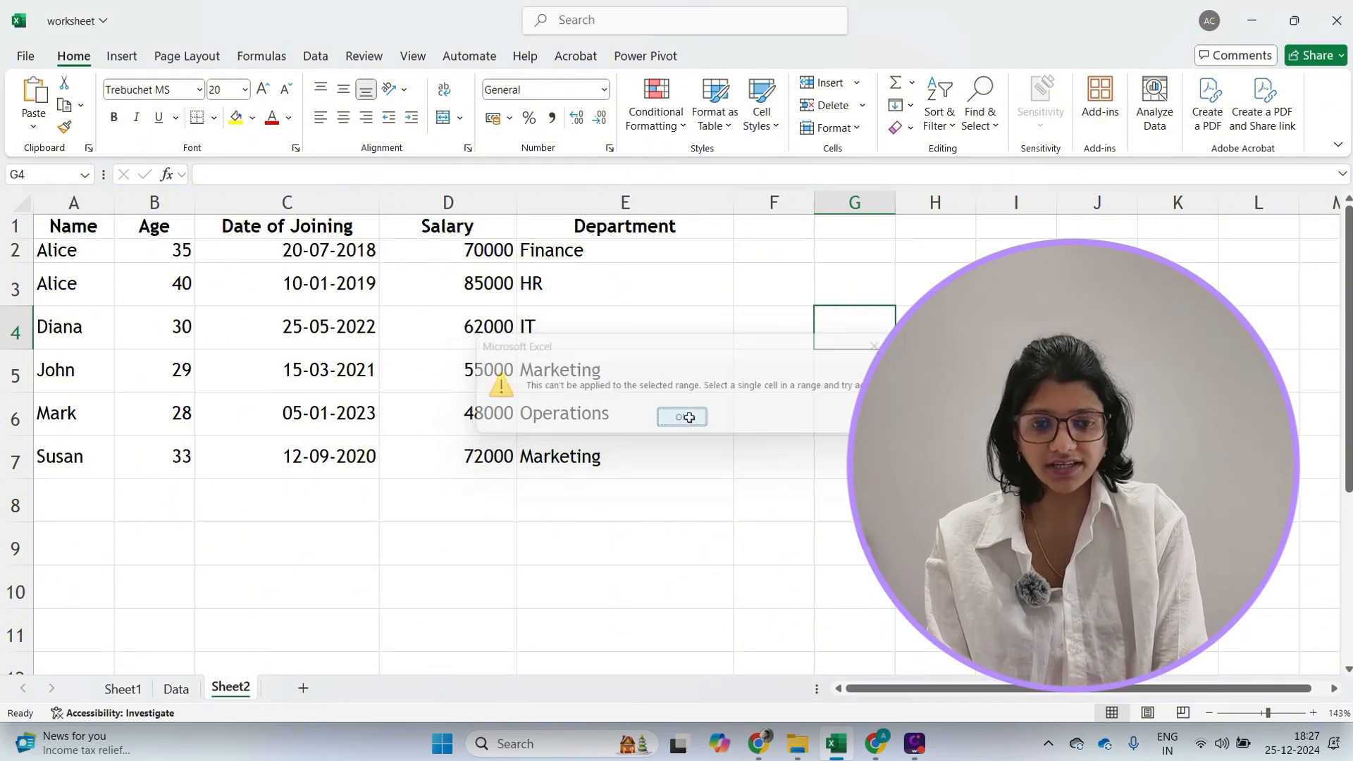
pyautogui.click(692, 240)
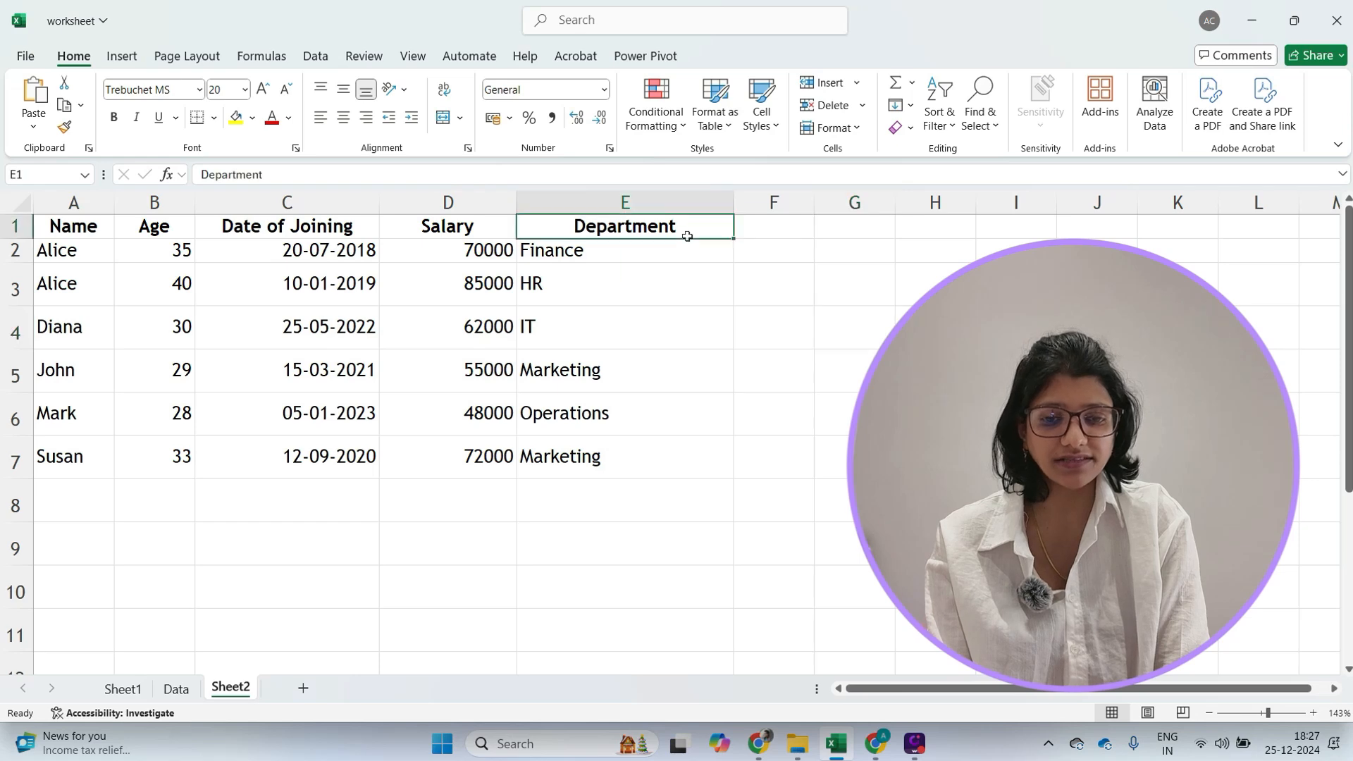
pyautogui.click(497, 227)
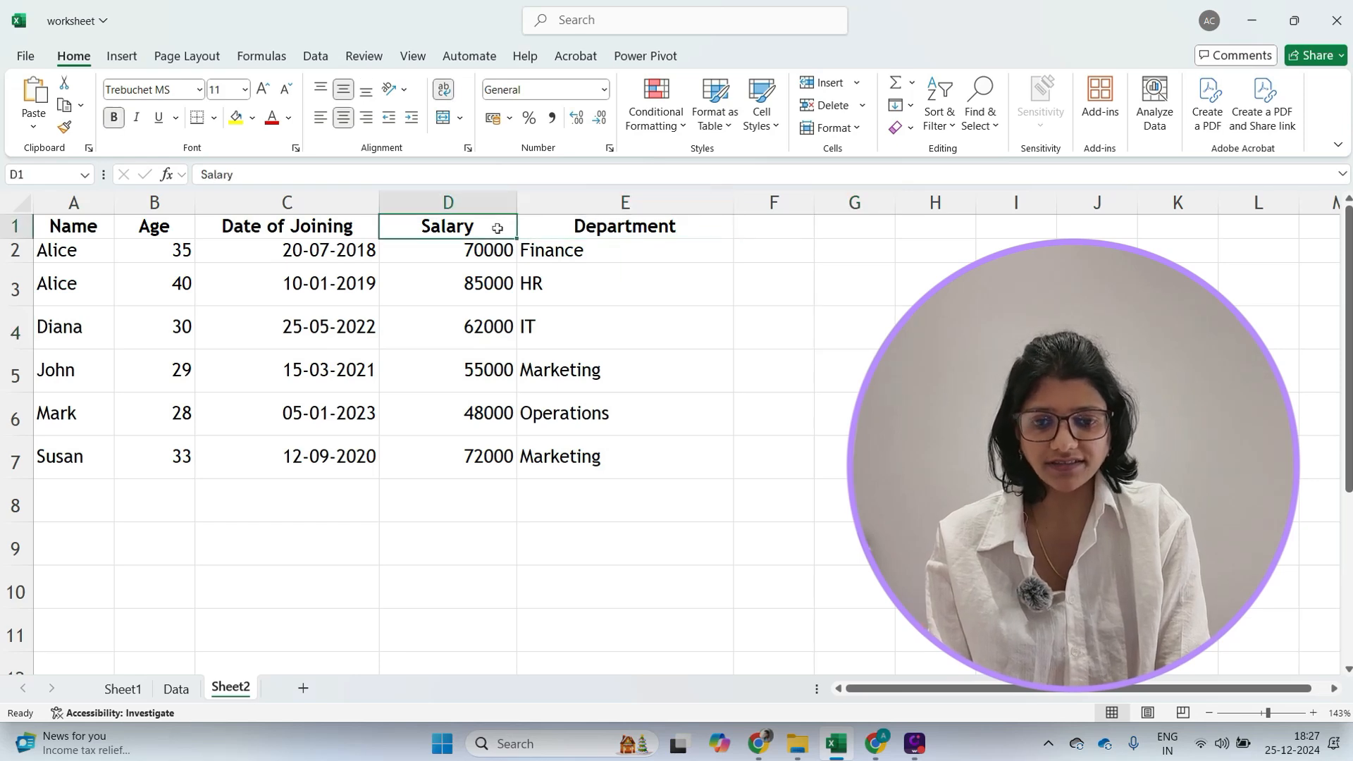
pyautogui.click(358, 227)
pyautogui.click(164, 225)
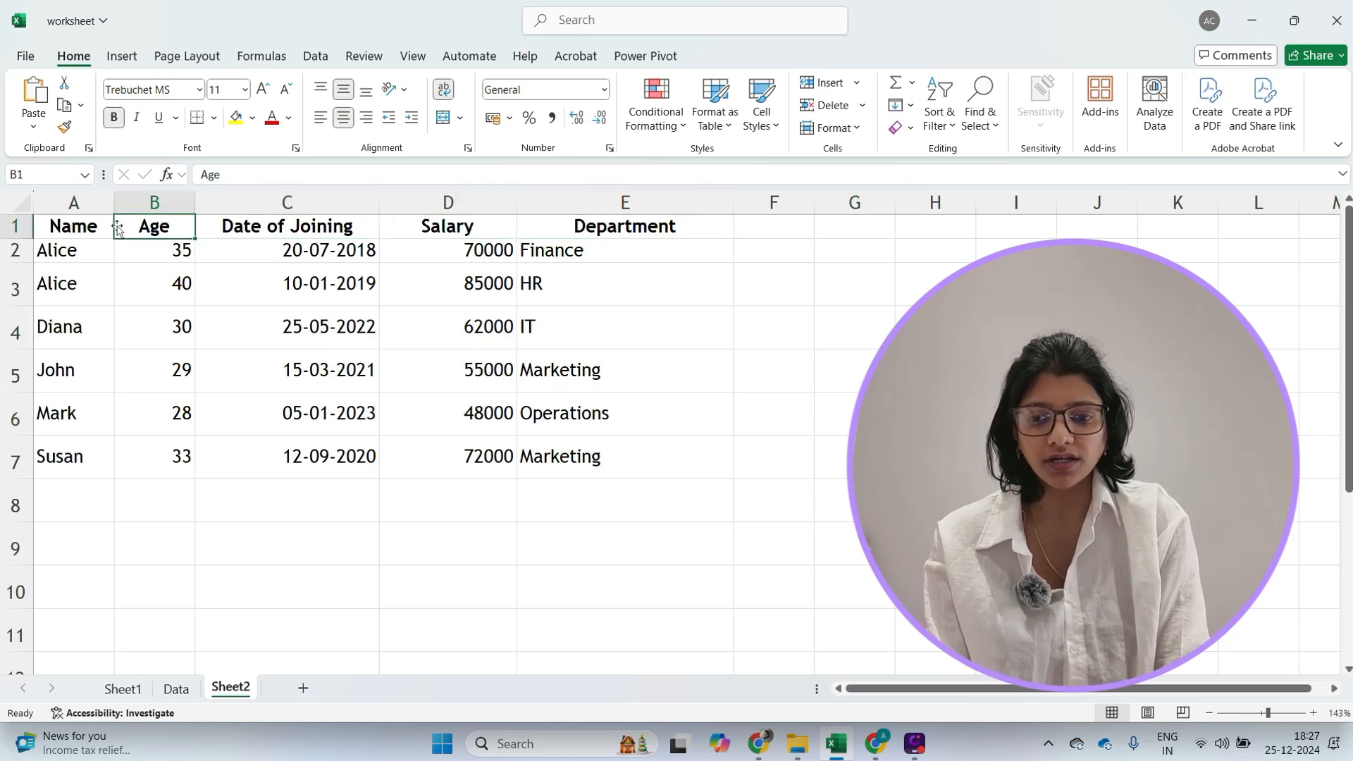
pyautogui.click(804, 433)
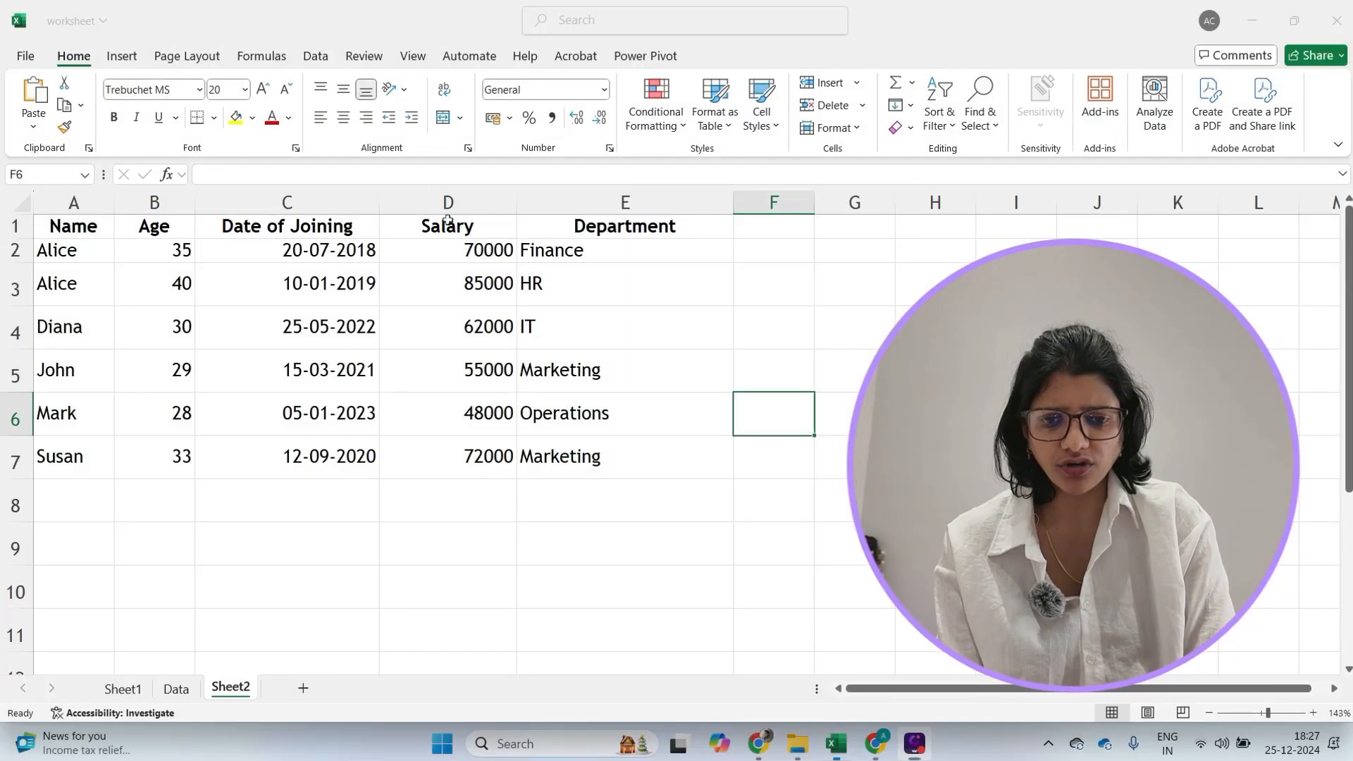
# - Sort the table by Salary from Largest to Smallest using the Sort dialog
pyautogui.click(451, 226)
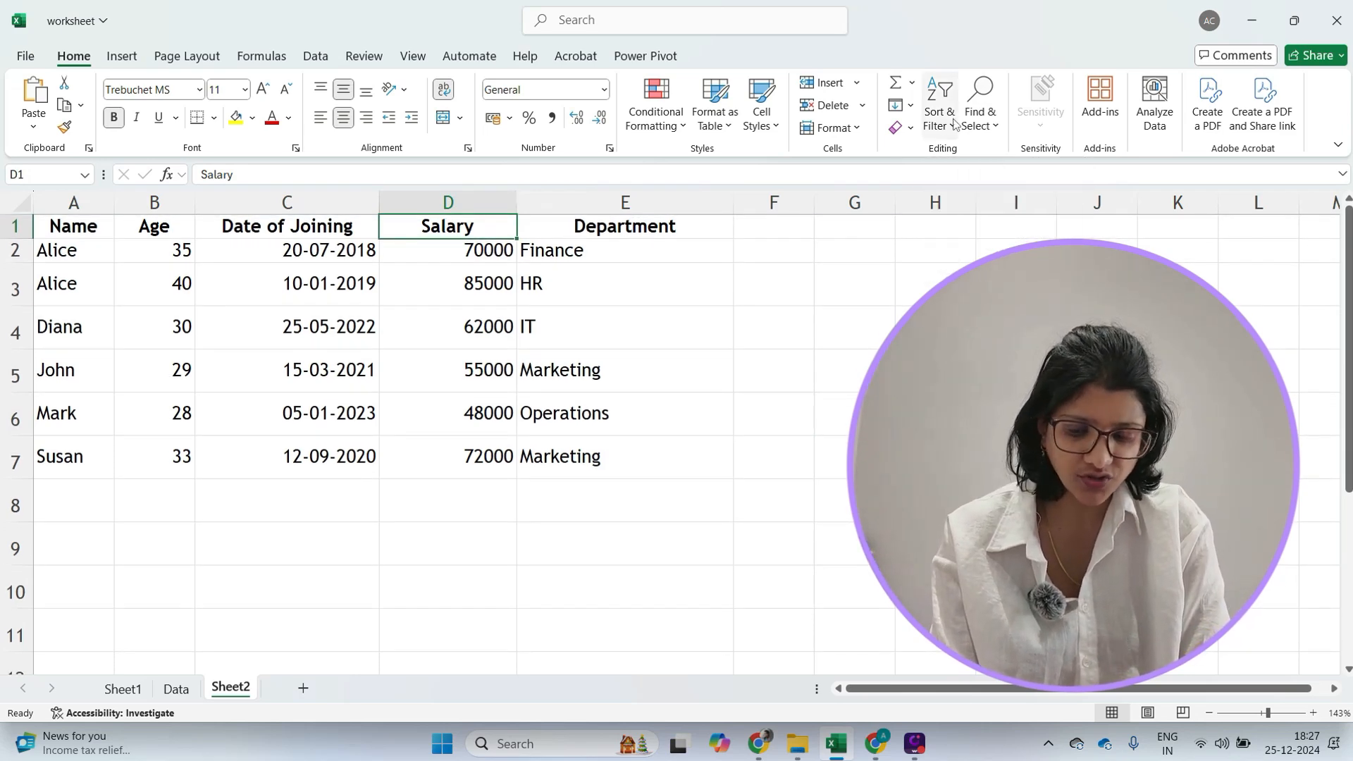
pyautogui.hotkey('alt', 'd')
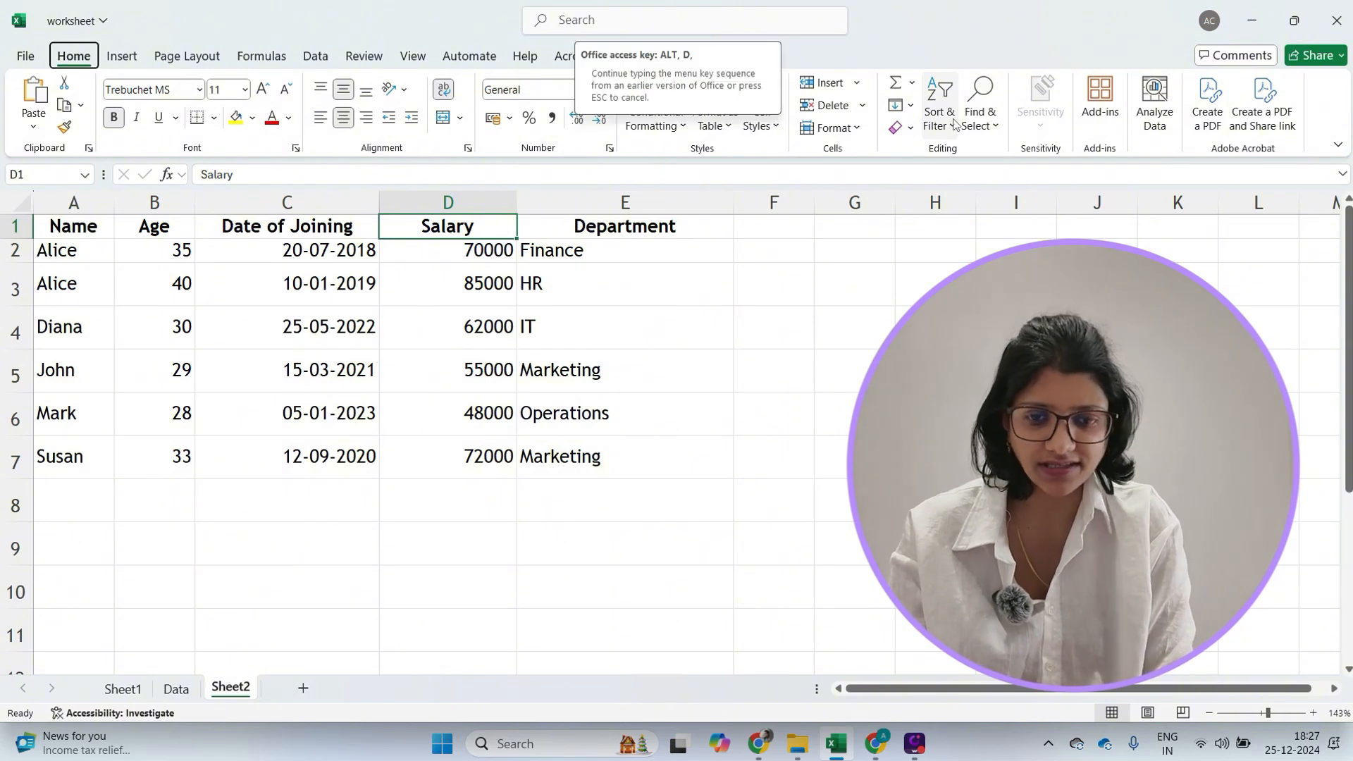
pyautogui.press('s')
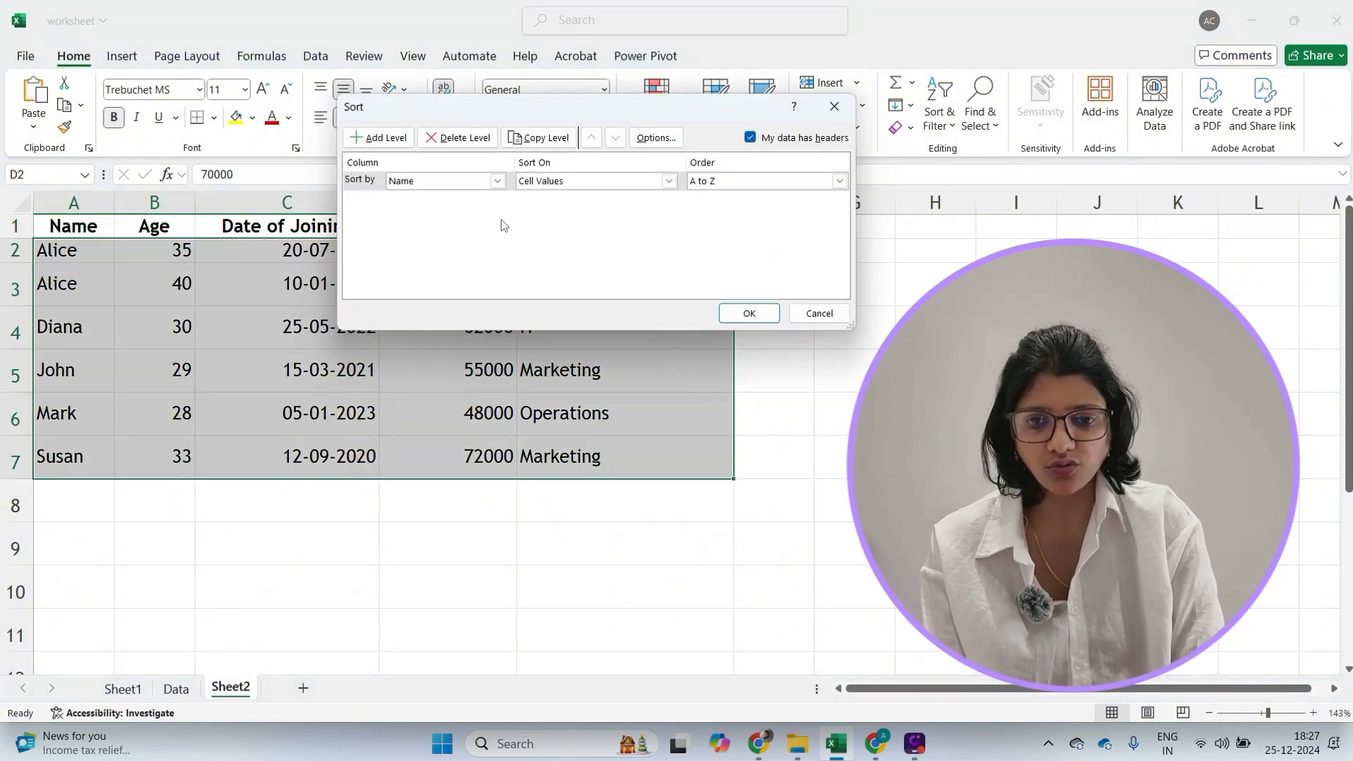
pyautogui.click(498, 180)
pyautogui.click(424, 234)
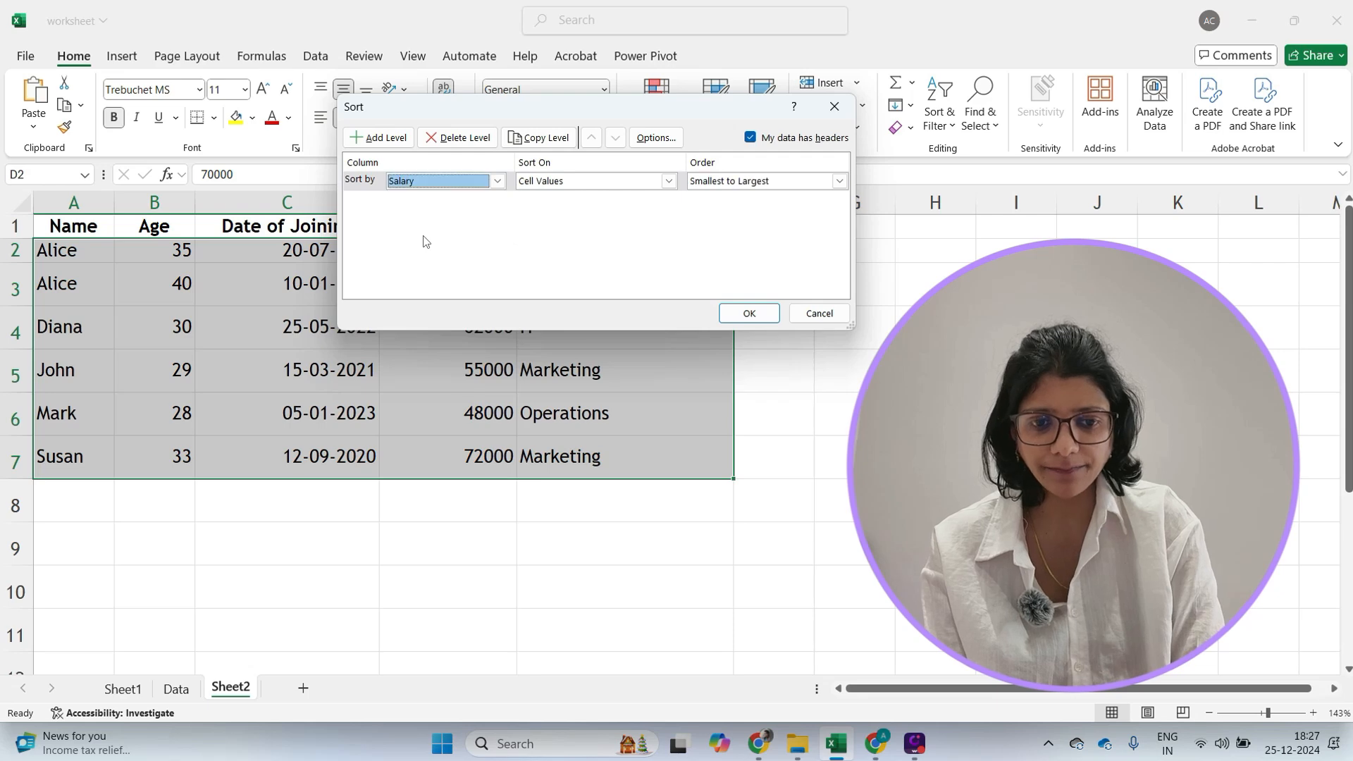
pyautogui.click(744, 181)
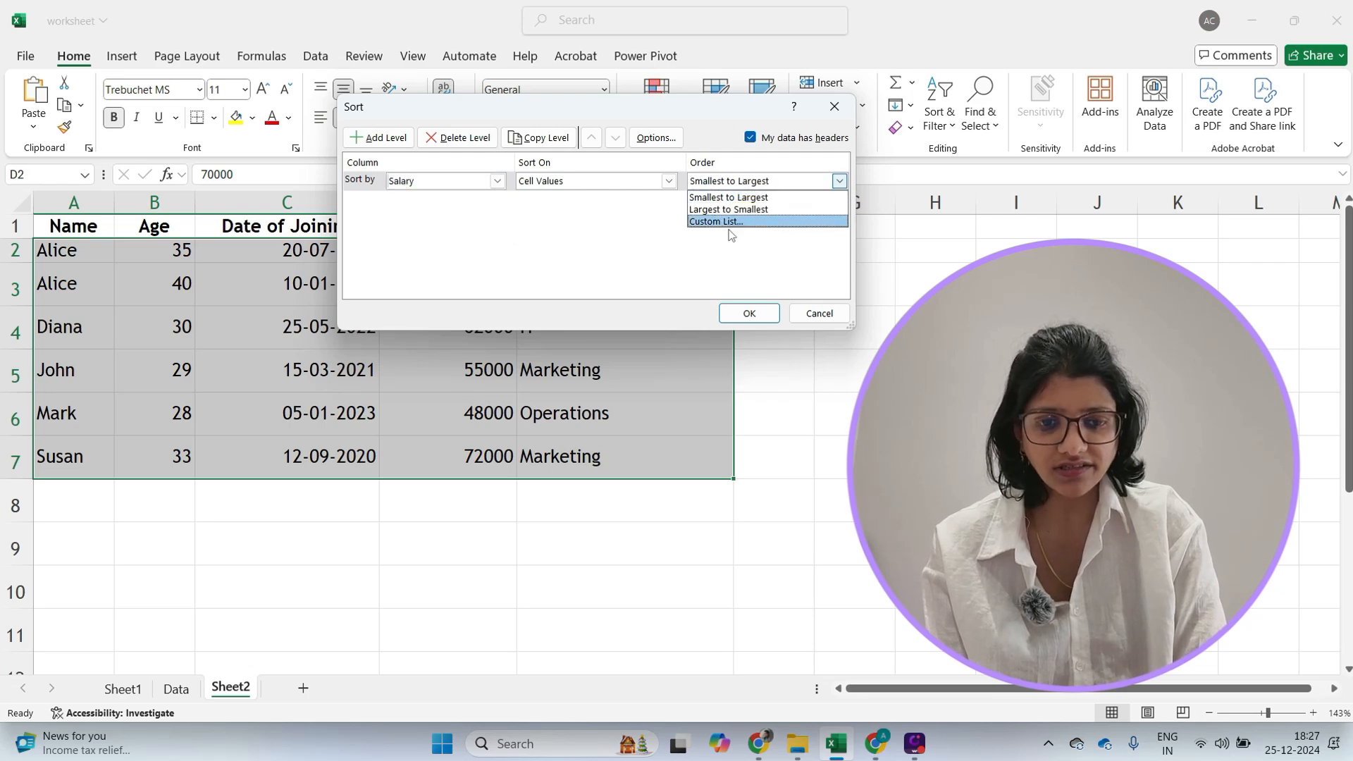
pyautogui.click(718, 210)
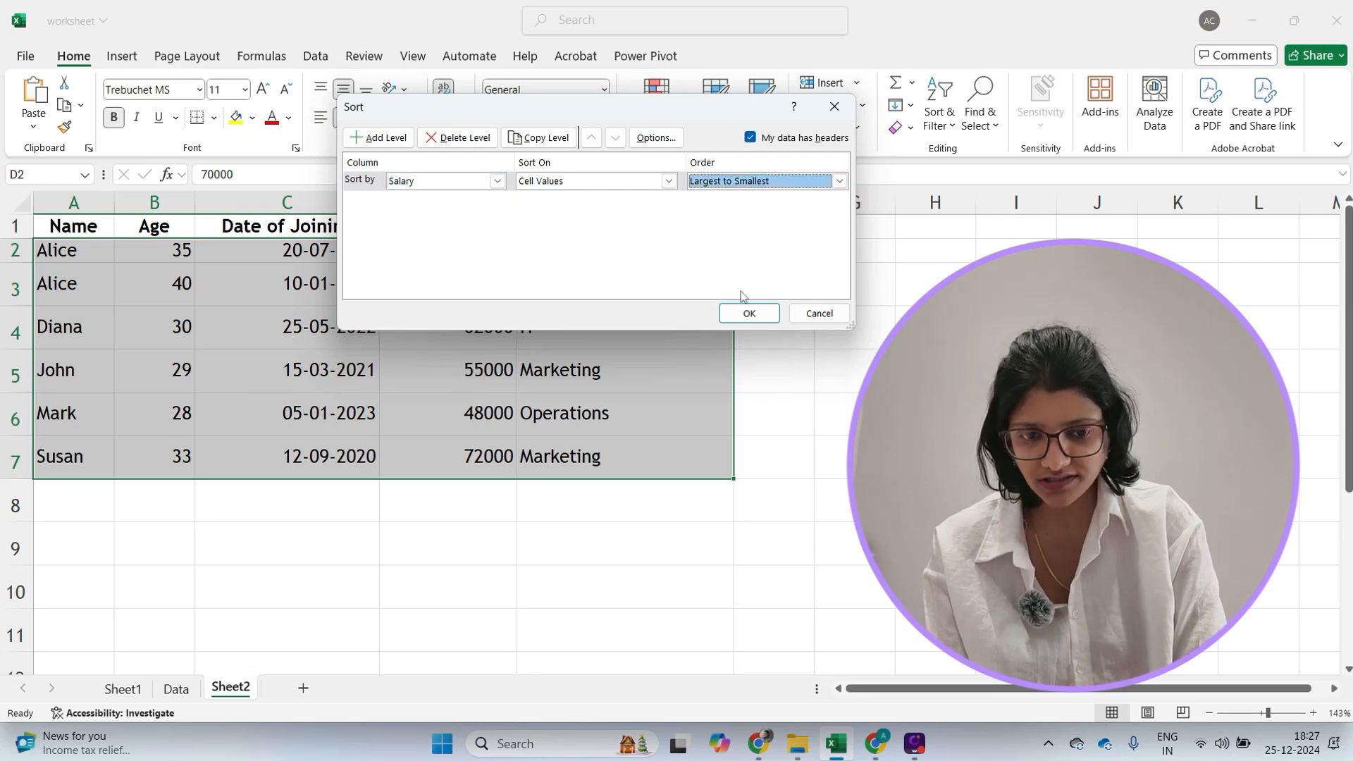
pyautogui.click(748, 315)
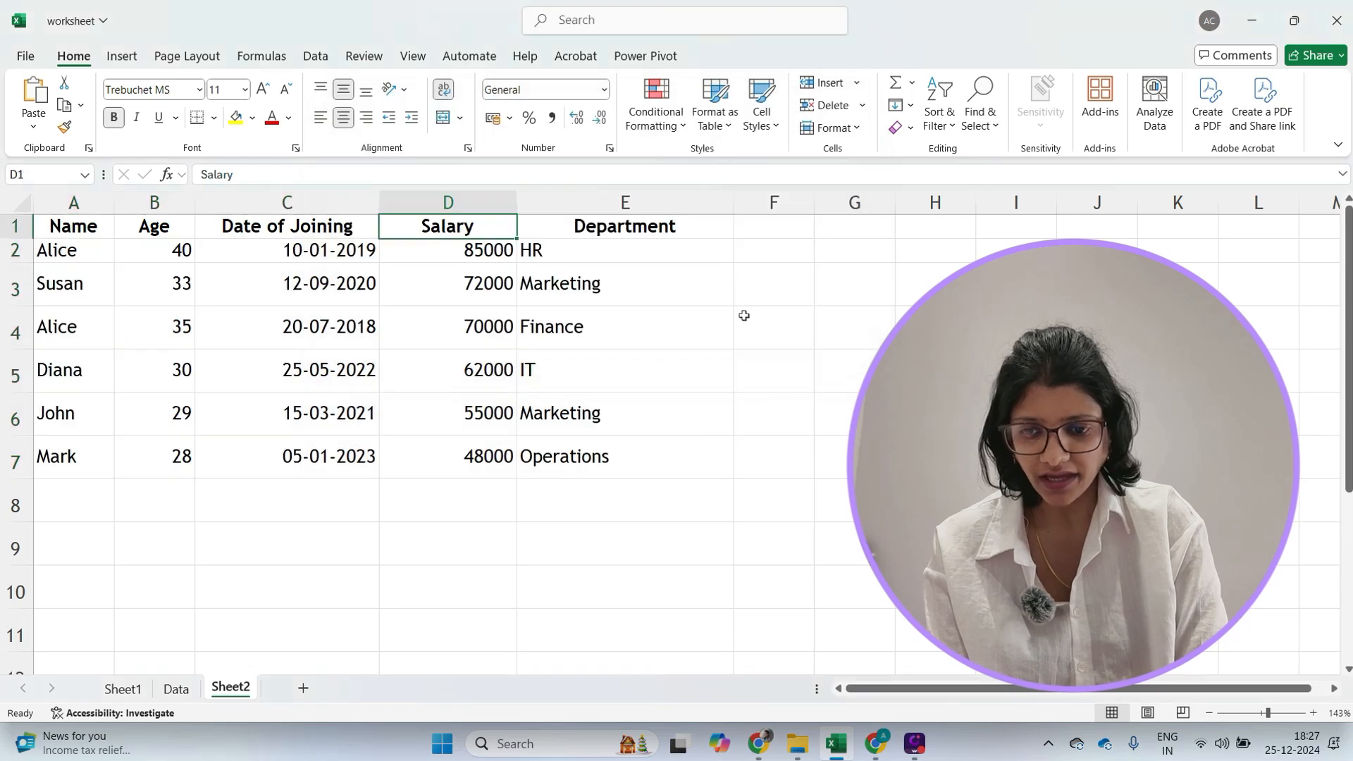
# - Examine the sorted rows' salary and department values
pyautogui.click(618, 549)
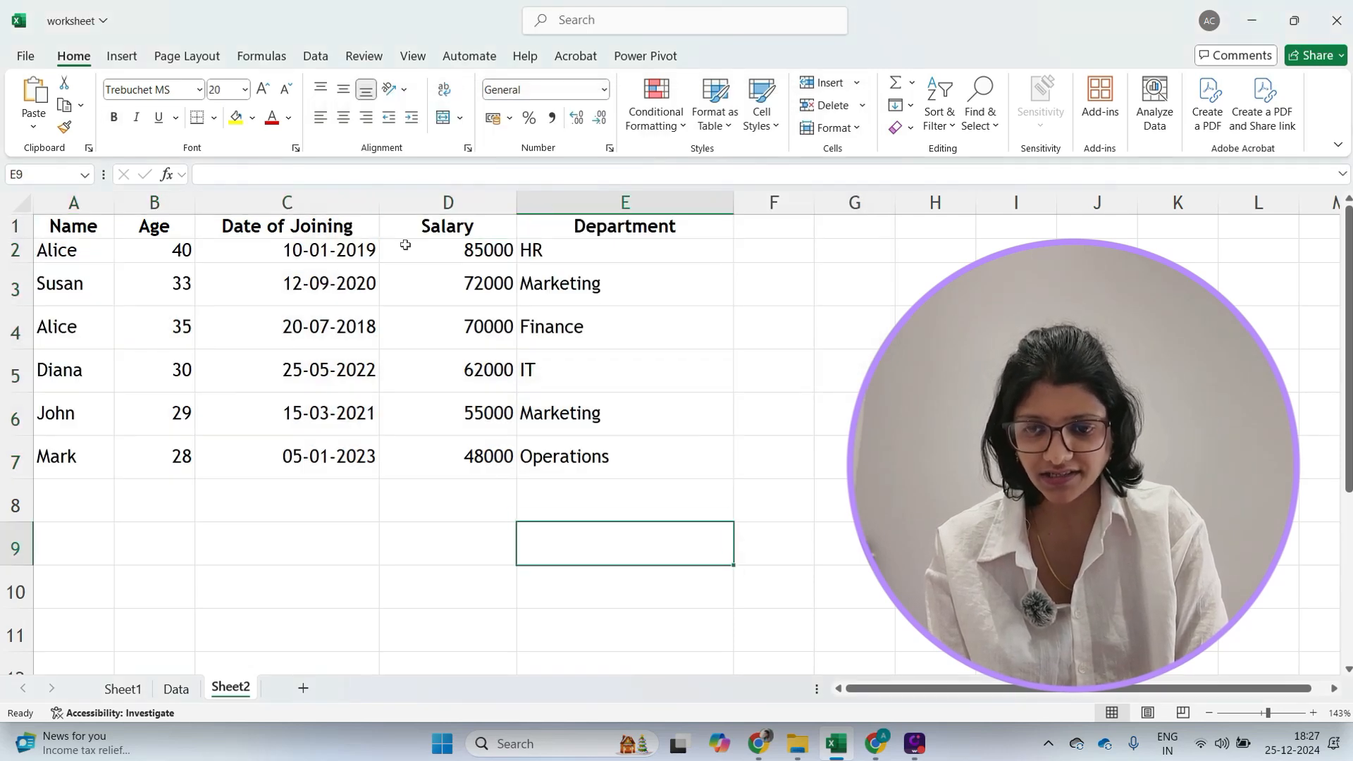
pyautogui.click(532, 265)
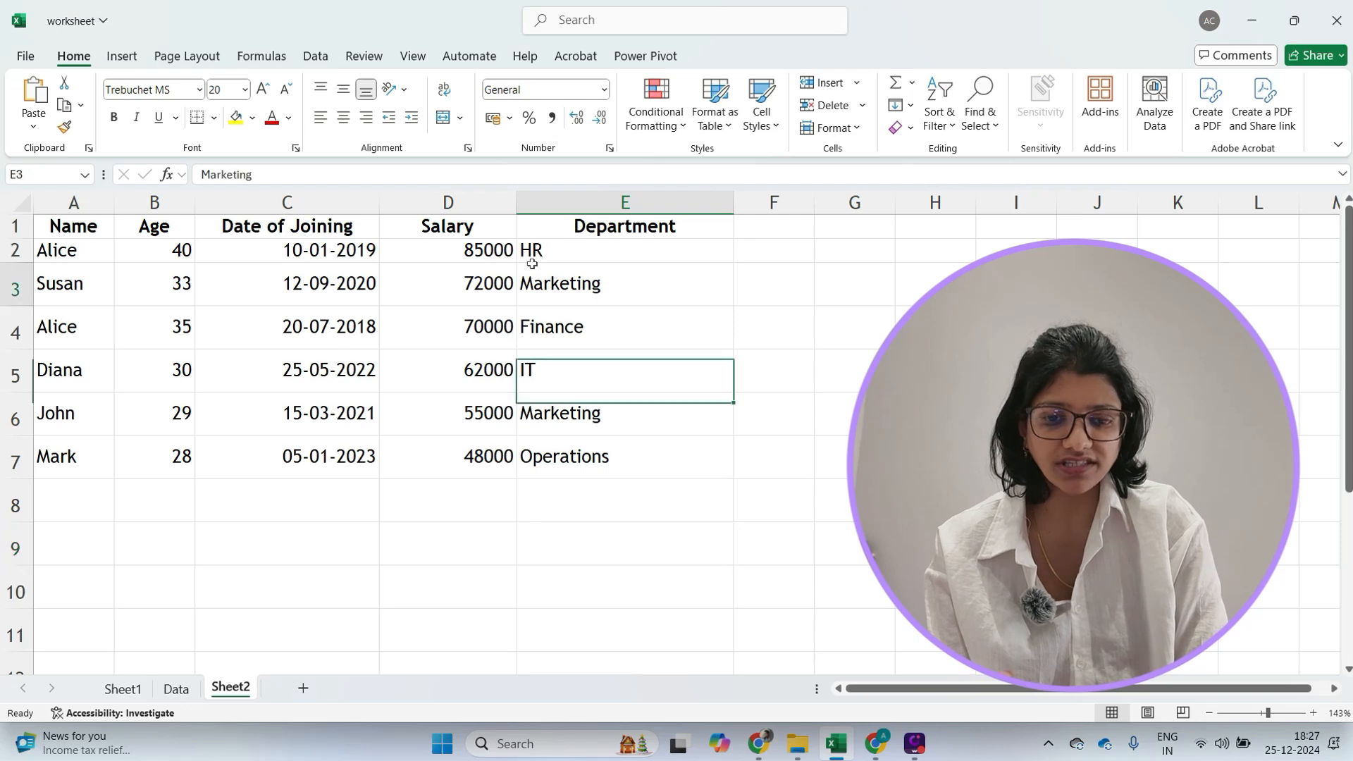
pyautogui.click(558, 250)
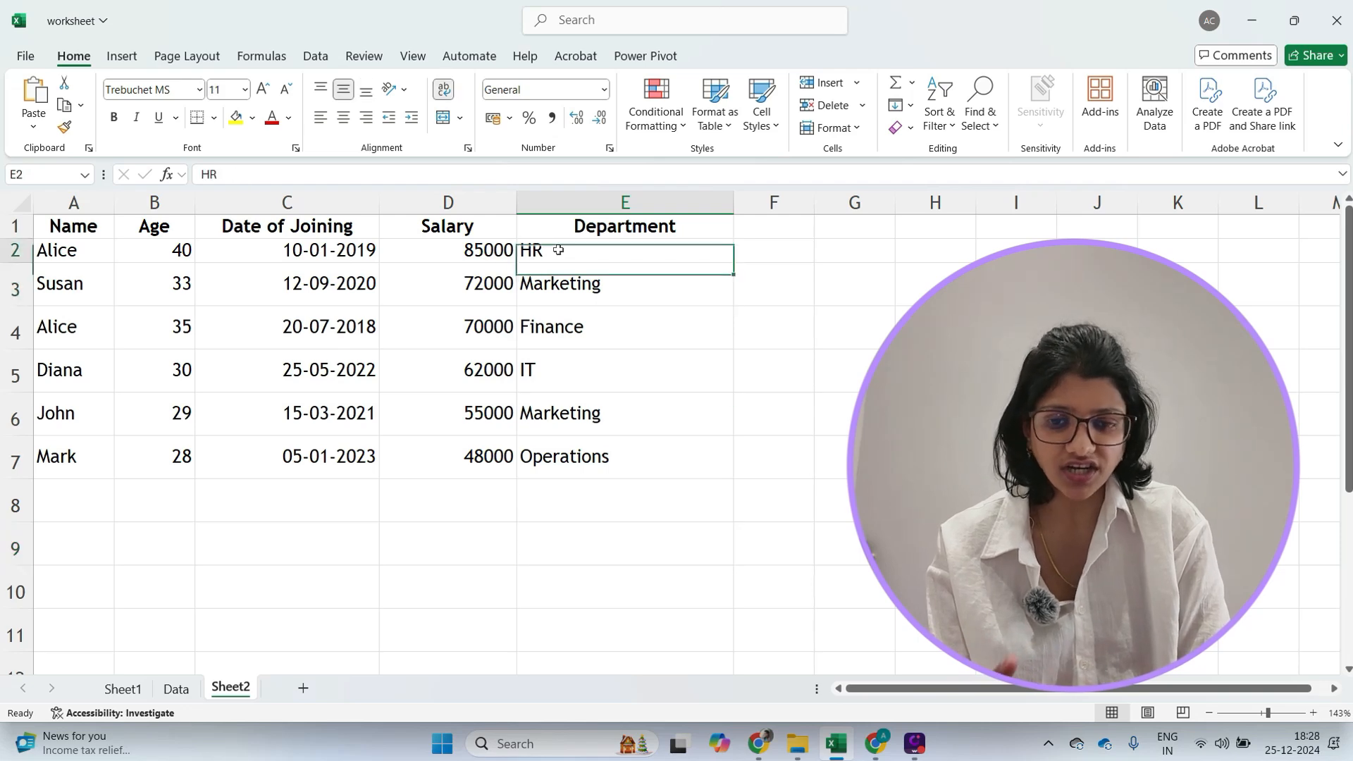
pyautogui.click(470, 257)
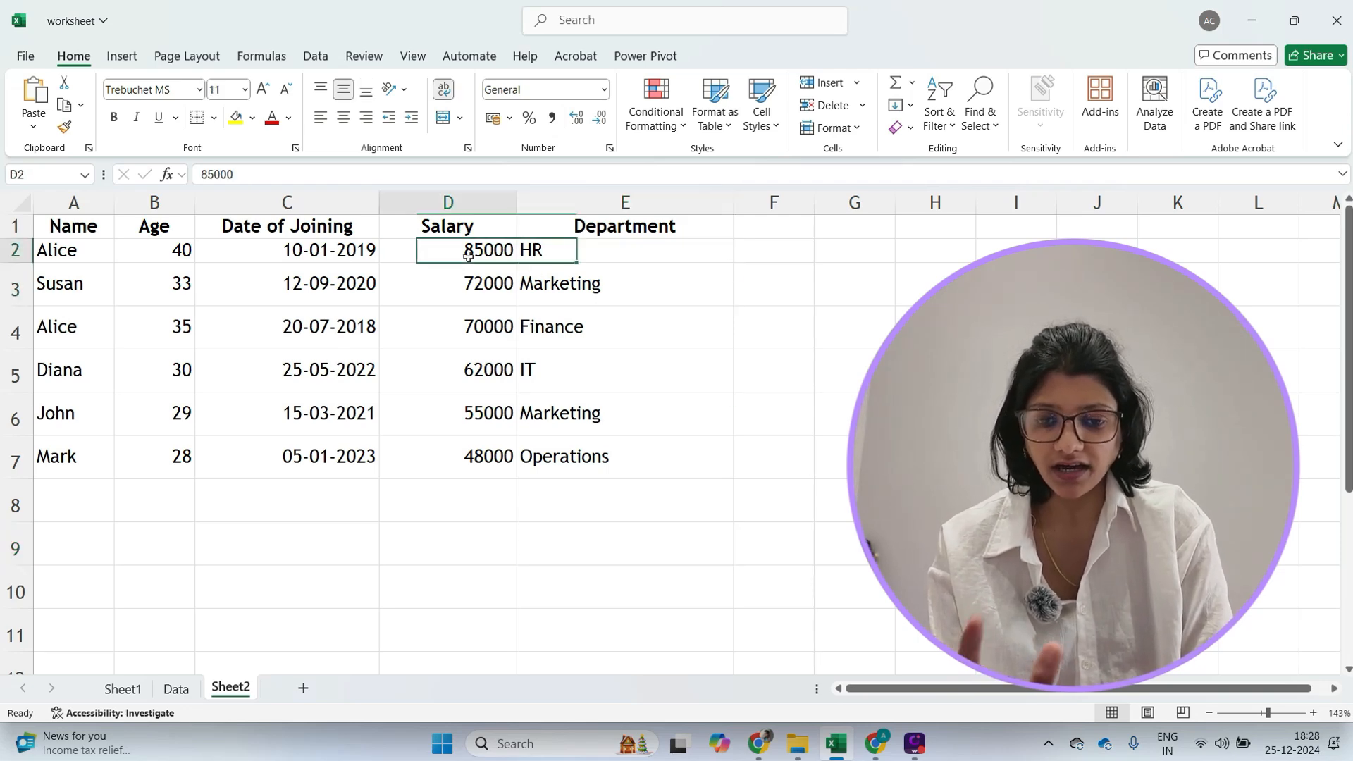
pyautogui.click(470, 284)
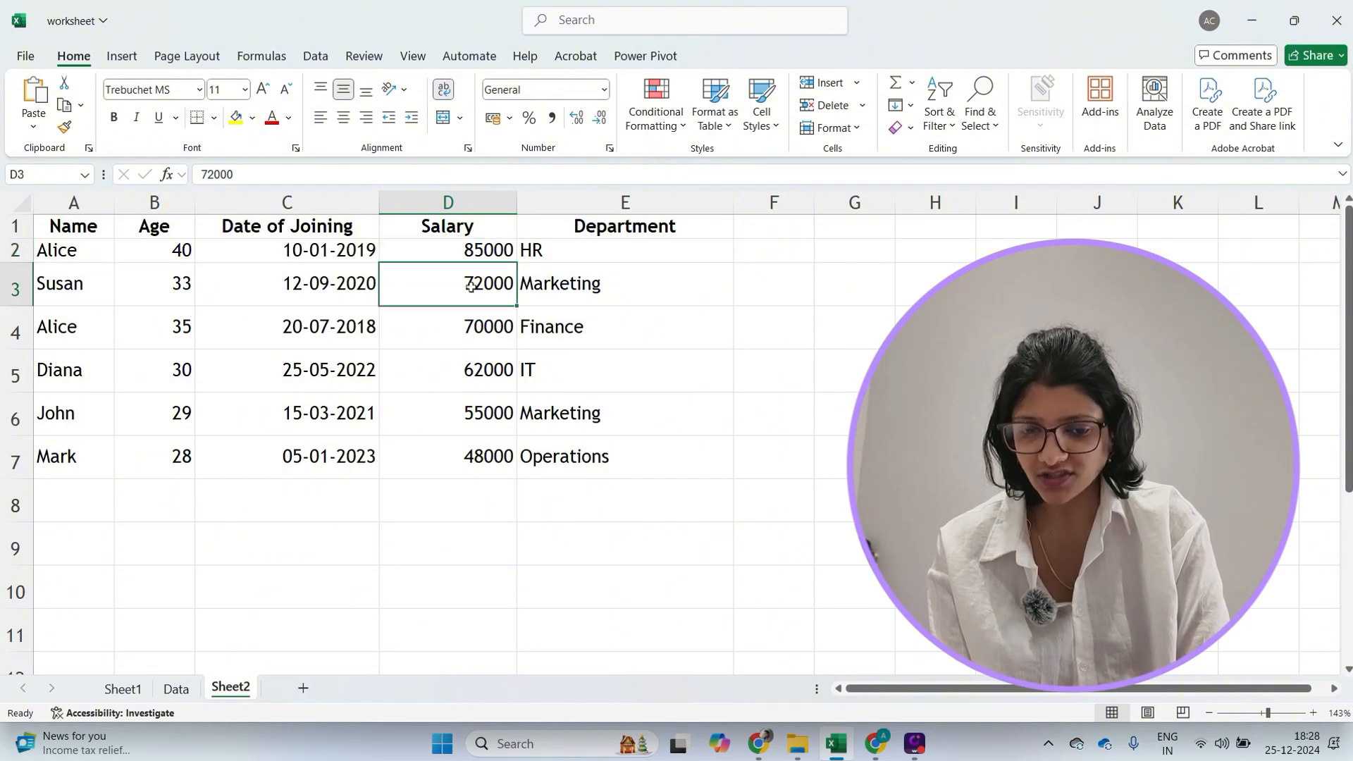